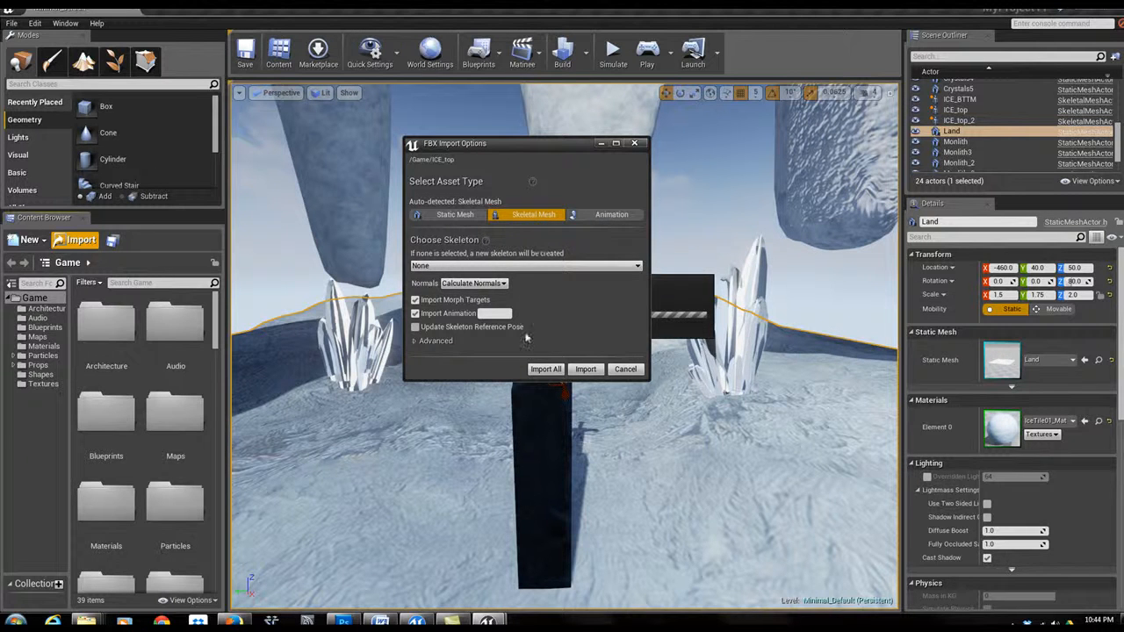
Step: Import ICE_top as a skeletal mesh with no existing skeleton, keeping Import Morph Targets and Import Animation enabled
{"action": "left_click", "coordinate": [415, 300]}
{"action": "left_click", "coordinate": [416, 300]}
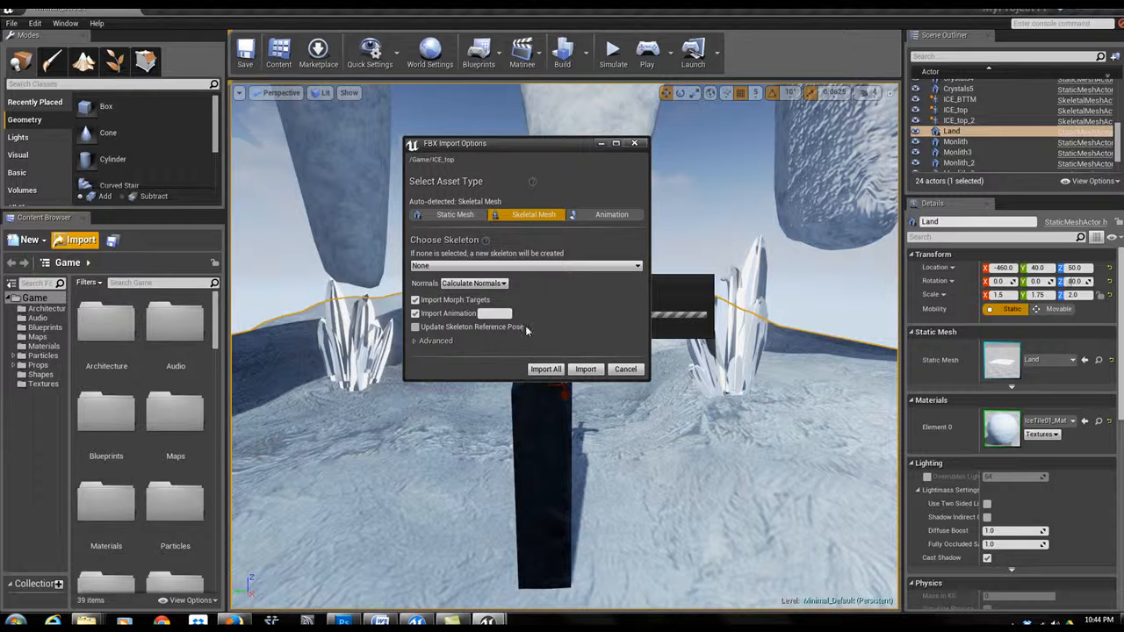
{"action": "left_click", "coordinate": [413, 340]}
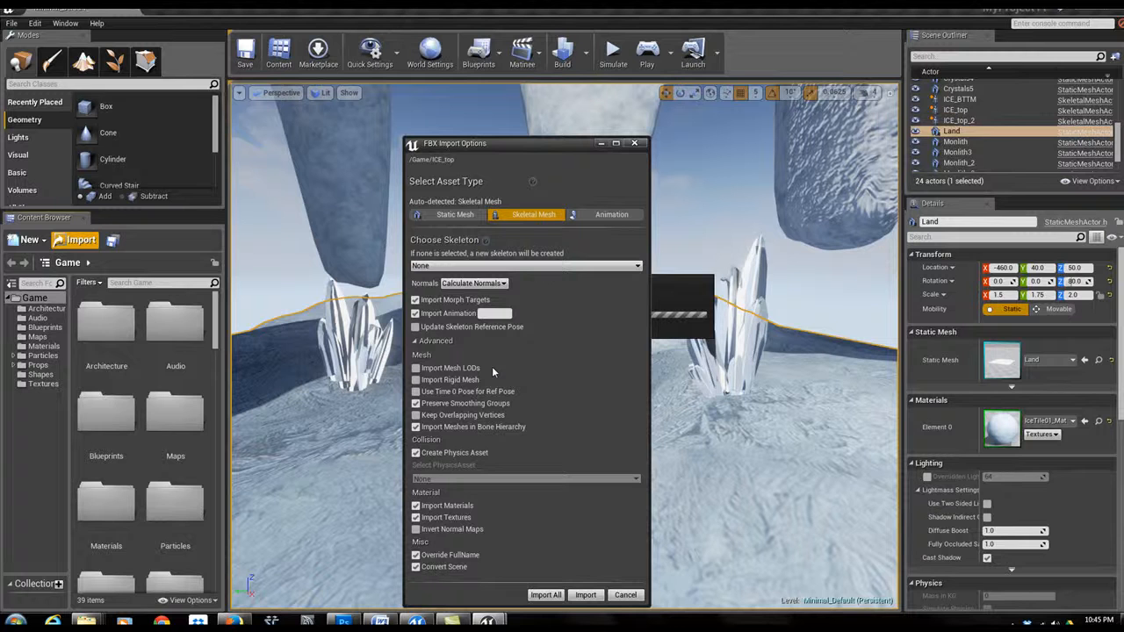
{"action": "left_click_drag", "start_coordinate": [502, 146], "coordinate": [512, 97]}
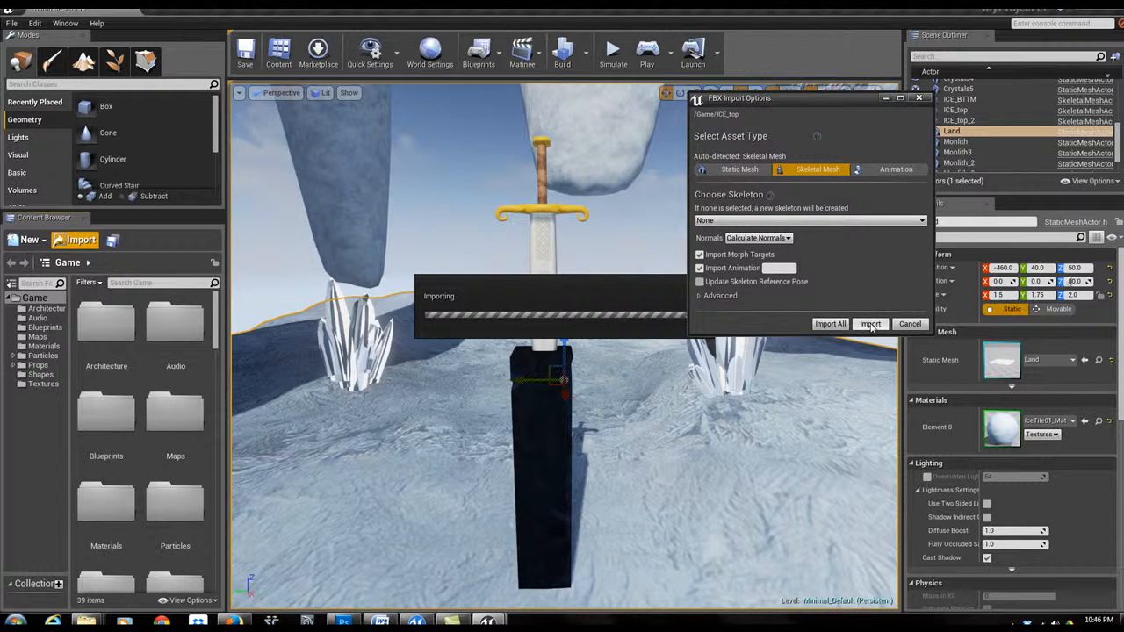
{"action": "left_click", "coordinate": [869, 324]}
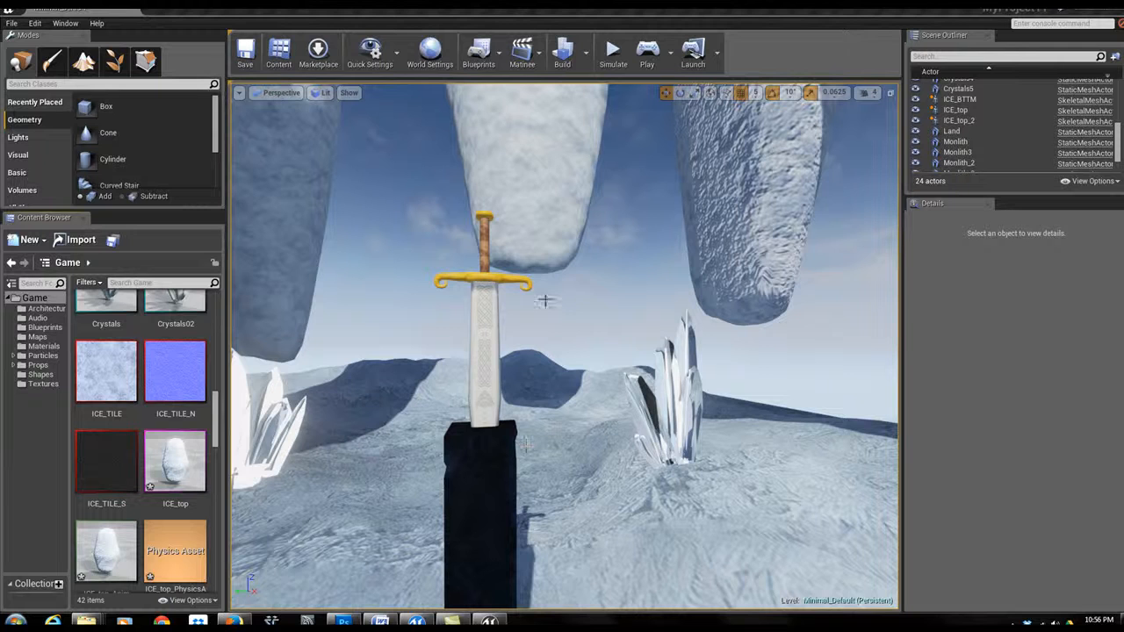
{"action": "left_click_drag", "start_coordinate": [634, 479], "coordinate": [671, 480]}
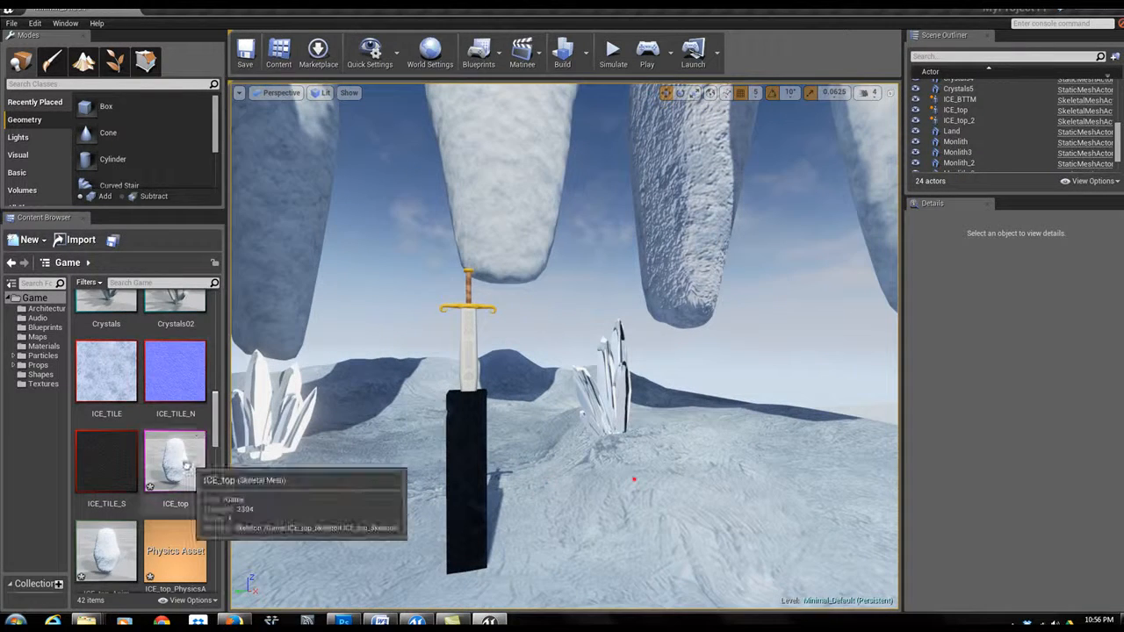
{"action": "scroll", "coordinate": [176, 430], "scroll_direction": "down", "scroll_amount": 2}
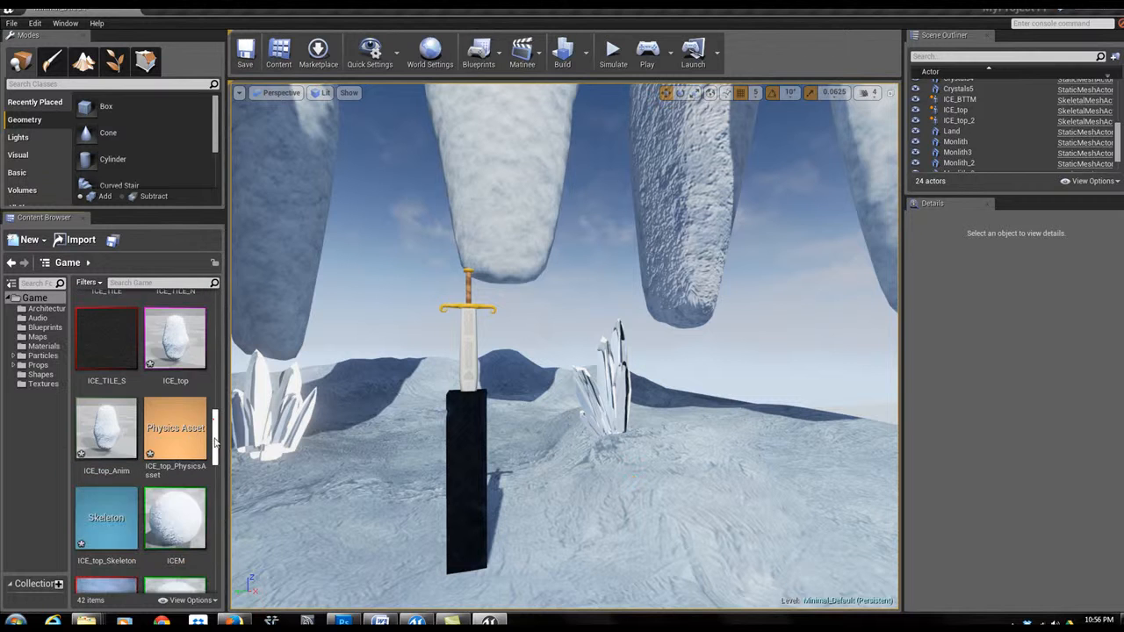
{"action": "left_click", "coordinate": [99, 432]}
{"action": "left_click_drag", "start_coordinate": [99, 433], "coordinate": [403, 352]}
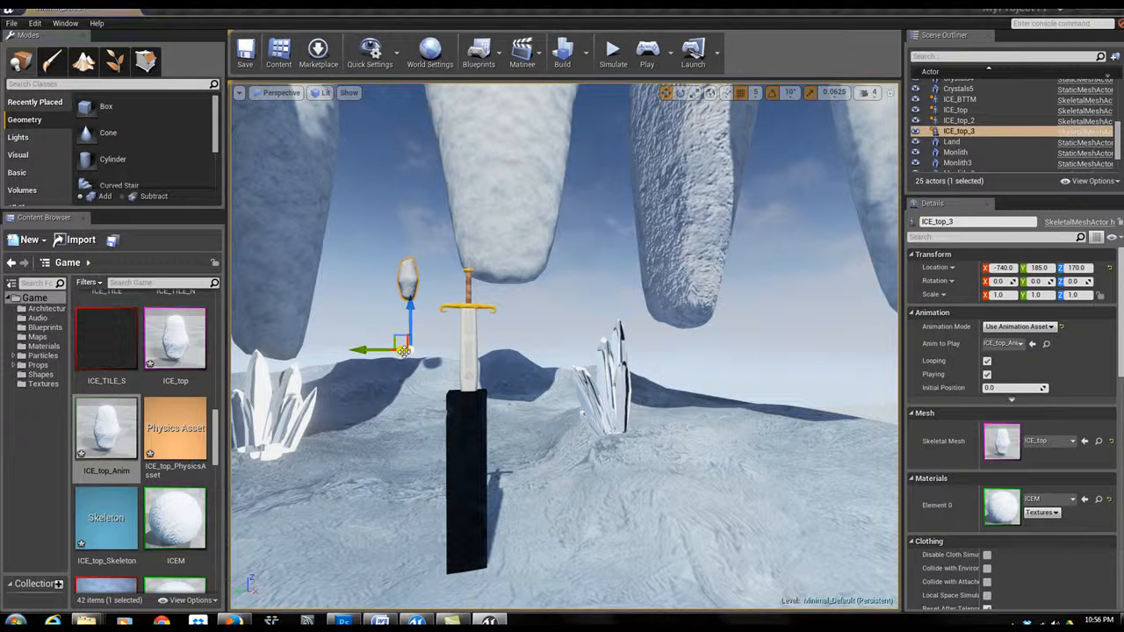
{"action": "key", "text": "Delete"}
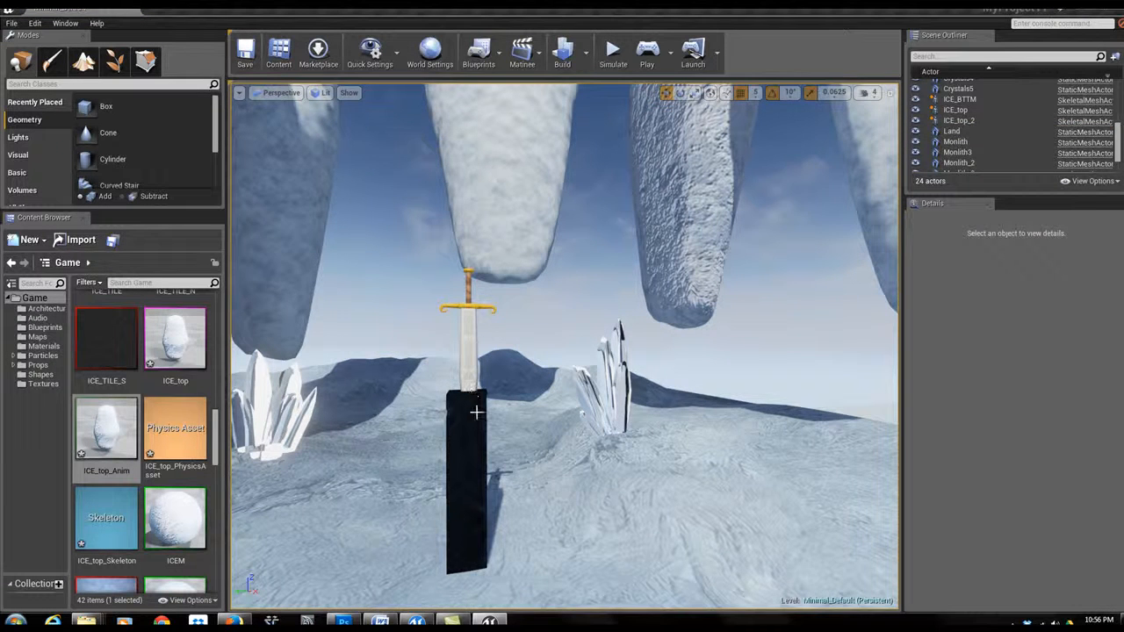
Step: Place ICE_top_Anim in the level at the sword and lower it to X -175, Y 55, Z 40
{"action": "mouse_move", "coordinate": [472, 411]}
{"action": "left_mouse_down"}
{"action": "mouse_move", "coordinate": [469, 456]}
{"action": "mouse_move", "coordinate": [467, 404]}
{"action": "mouse_move", "coordinate": [472, 422]}
{"action": "left_mouse_up"}
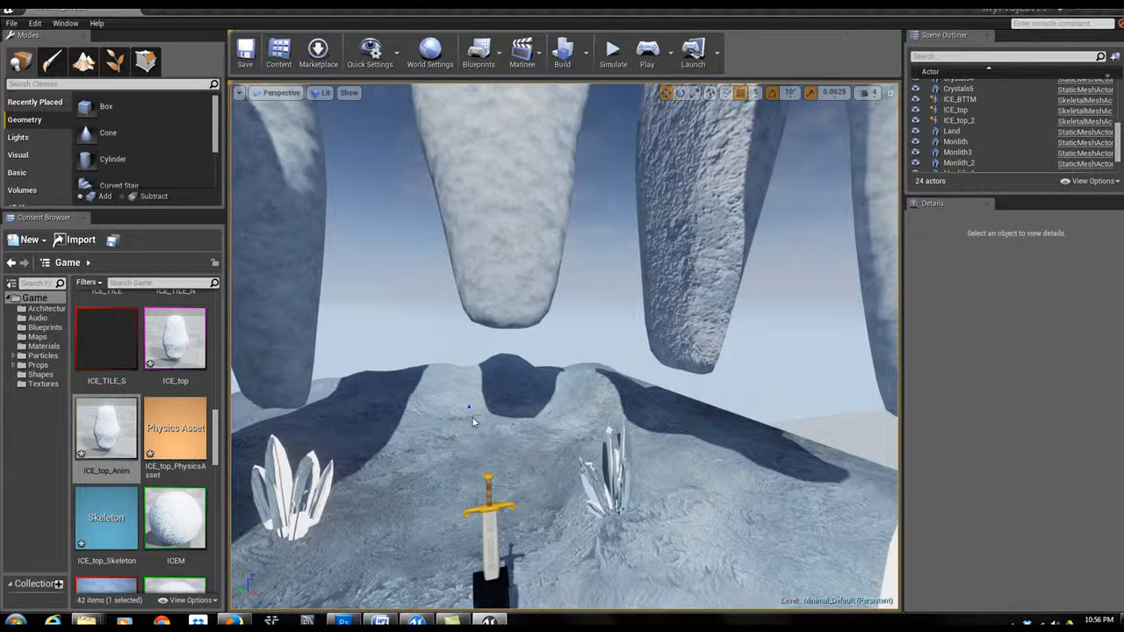
{"action": "mouse_move", "coordinate": [472, 422]}
{"action": "middle_mouse_down"}
{"action": "mouse_move", "coordinate": [479, 378]}
{"action": "mouse_move", "coordinate": [479, 430]}
{"action": "middle_mouse_up"}
{"action": "mouse_move", "coordinate": [471, 424]}
{"action": "left_mouse_down"}
{"action": "mouse_move", "coordinate": [468, 395]}
{"action": "mouse_move", "coordinate": [471, 430]}
{"action": "left_mouse_up"}
{"action": "left_click_drag", "start_coordinate": [121, 427], "coordinate": [469, 465]}
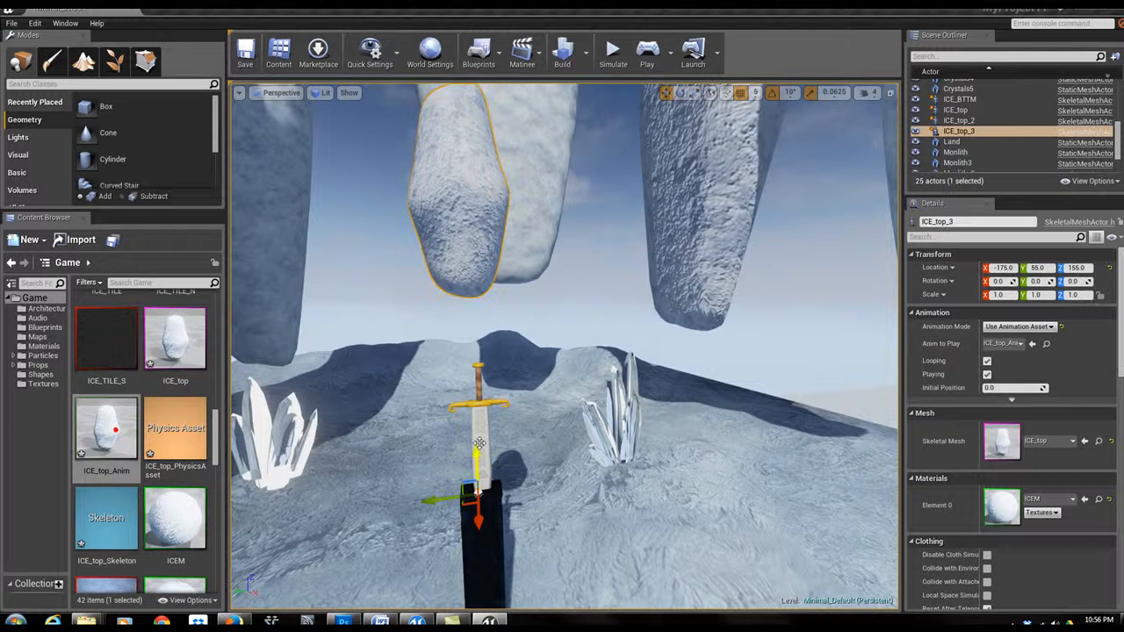
{"action": "left_click_drag", "start_coordinate": [476, 450], "coordinate": [499, 630]}
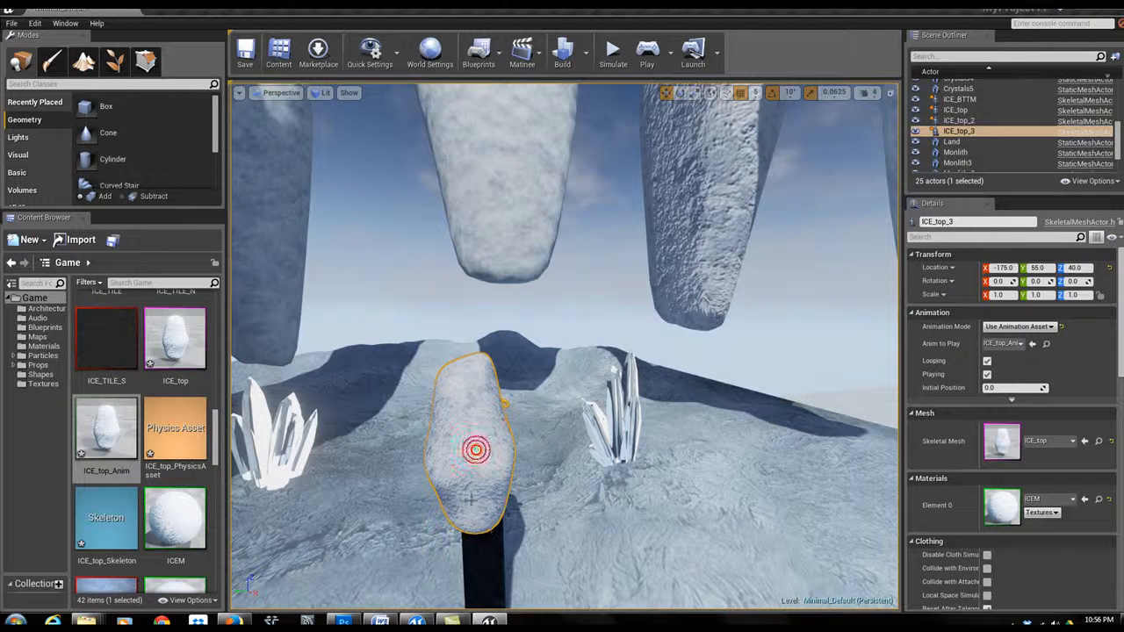
{"action": "right_click", "coordinate": [457, 445]}
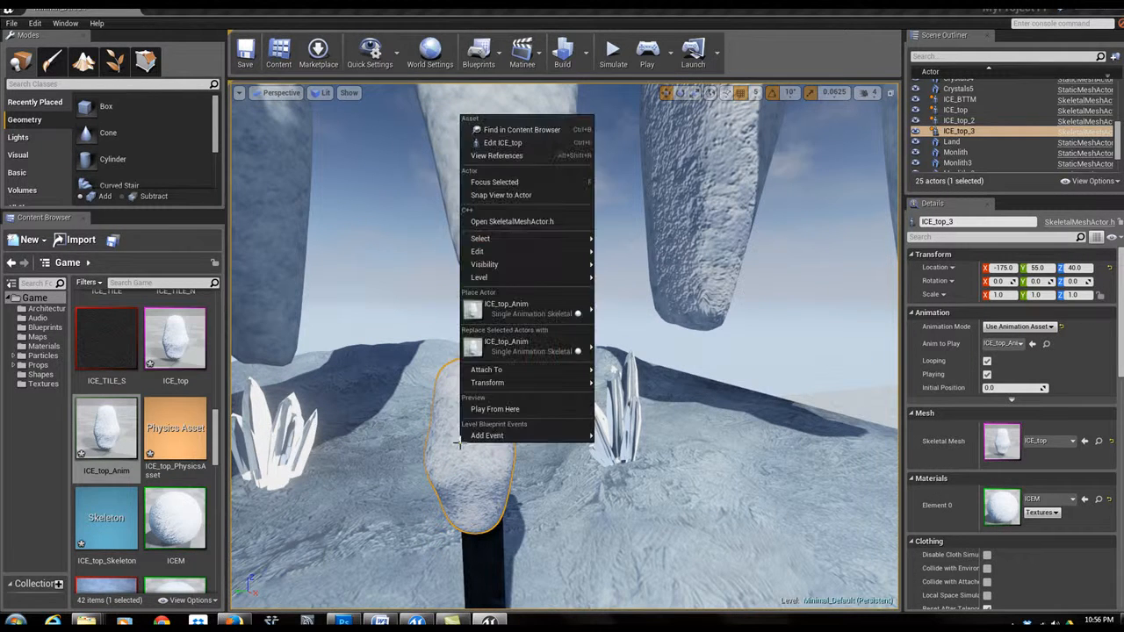
{"action": "mouse_move", "coordinate": [497, 383]}
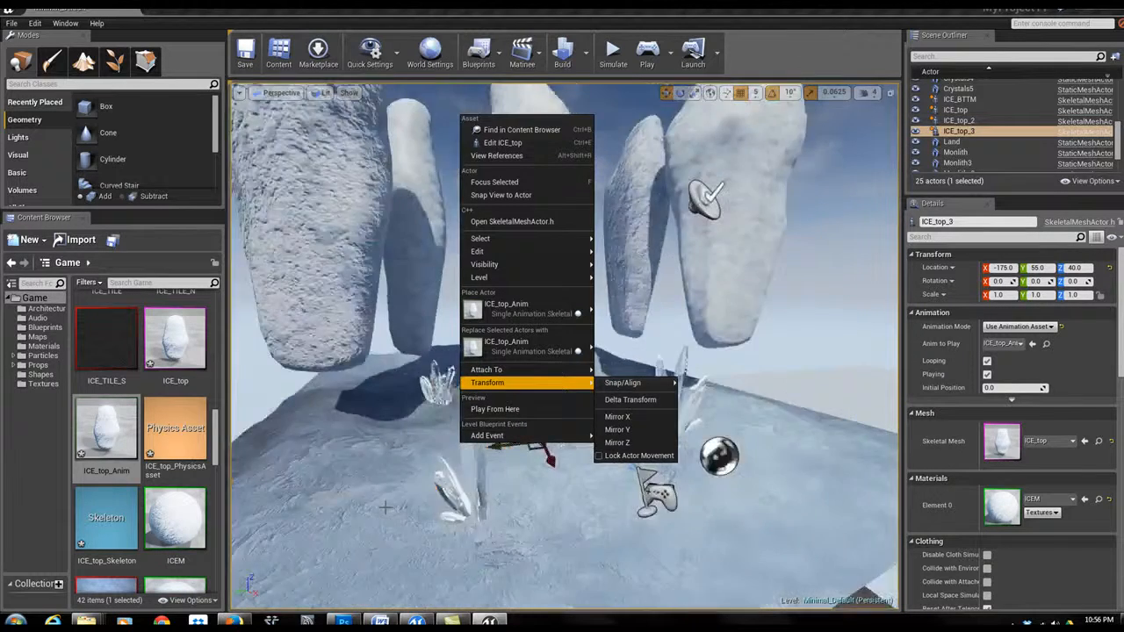
{"action": "left_click", "coordinate": [481, 455]}
{"action": "left_click", "coordinate": [529, 392]}
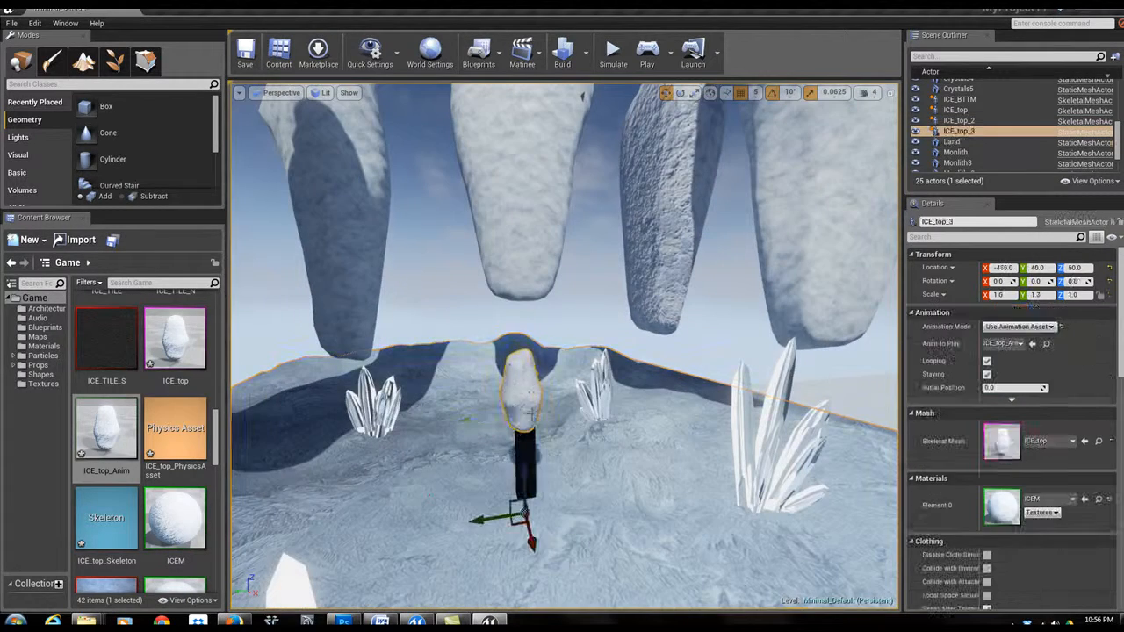
Step: Center the placed ice block over the black stand by moving it to Y 50 and Z 45
{"action": "right_click_drag", "start_coordinate": [488, 497], "coordinate": [457, 430]}
{"action": "key", "text": "w"}
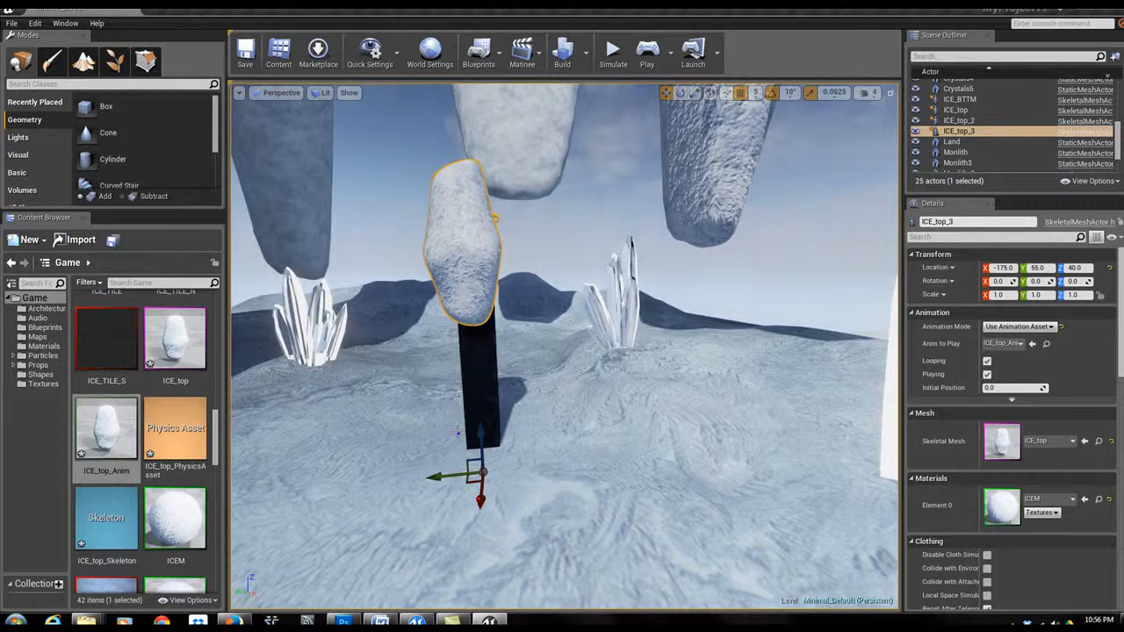
{"action": "left_click_drag", "start_coordinate": [441, 477], "coordinate": [446, 476]}
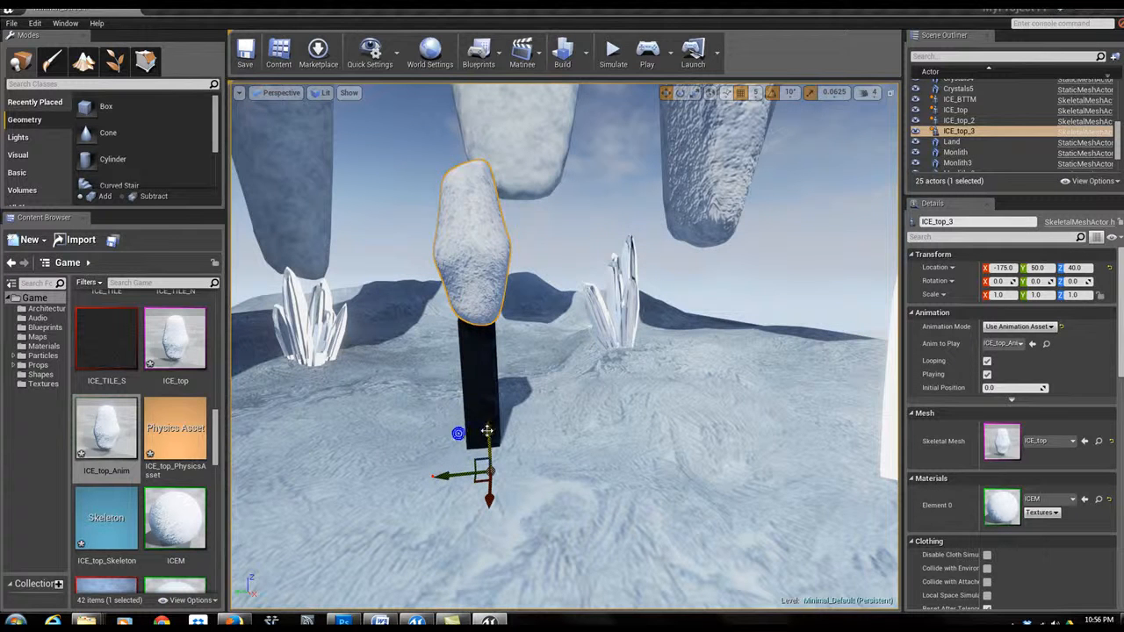
{"action": "mouse_move", "coordinate": [486, 430]}
{"action": "left_mouse_down"}
{"action": "mouse_move", "coordinate": [485, 460]}
{"action": "mouse_move", "coordinate": [484, 419]}
{"action": "left_mouse_up"}
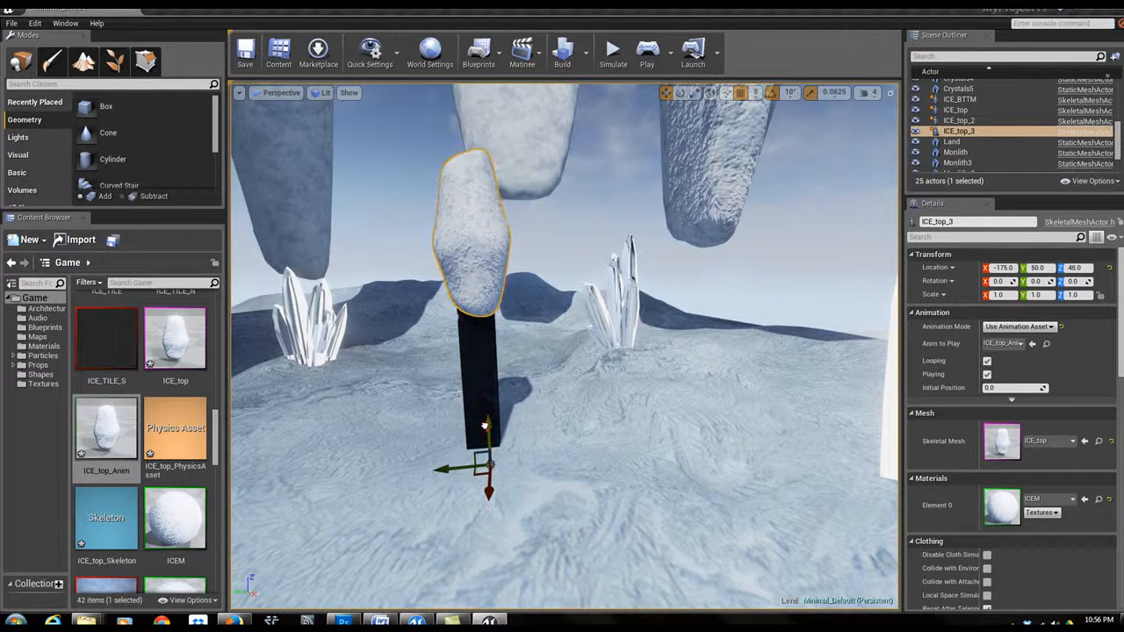
{"action": "mouse_move", "coordinate": [411, 423]}
{"action": "left_mouse_down"}
{"action": "mouse_move", "coordinate": [387, 400]}
{"action": "mouse_move", "coordinate": [399, 378]}
{"action": "mouse_move", "coordinate": [415, 415]}
{"action": "left_mouse_up"}
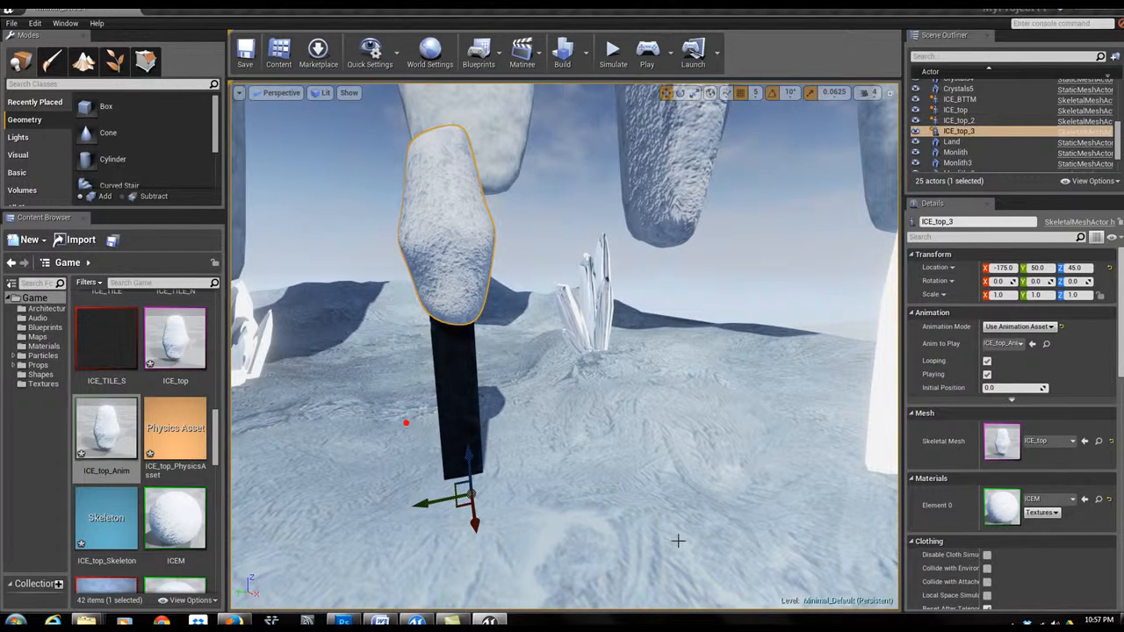
Step: Fine-tune the ice block's position around the sword to X -185 and Z 40
{"action": "left_click_drag", "start_coordinate": [473, 446], "coordinate": [511, 401]}
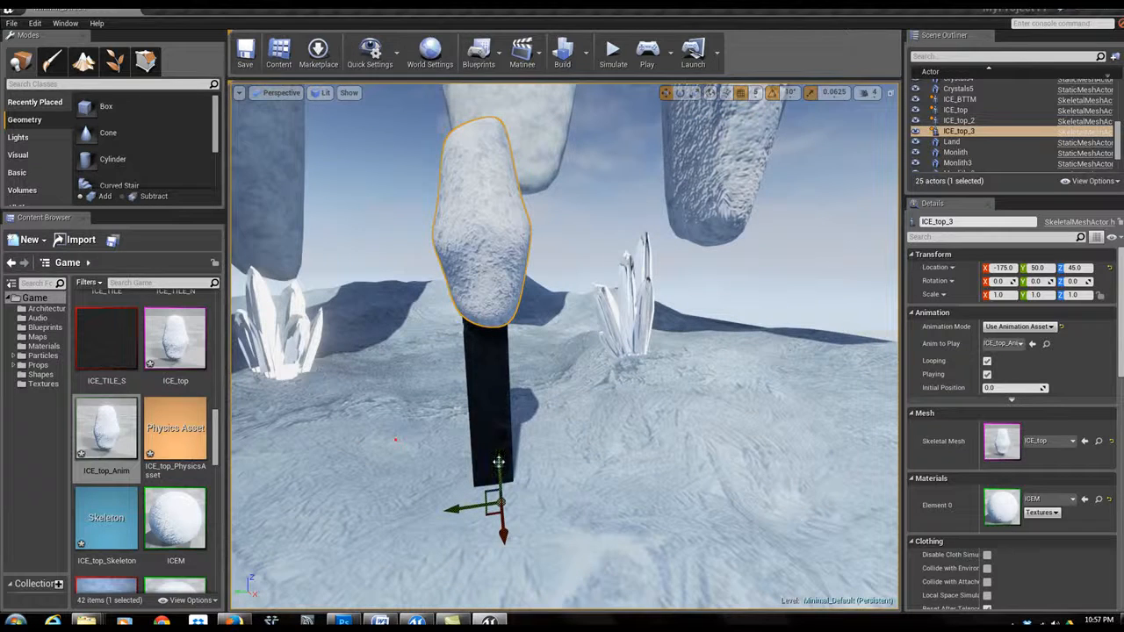
{"action": "left_click_drag", "start_coordinate": [499, 463], "coordinate": [500, 481]}
{"action": "left_click_drag", "start_coordinate": [326, 409], "coordinate": [456, 439]}
{"action": "left_click_drag", "start_coordinate": [392, 459], "coordinate": [380, 457]}
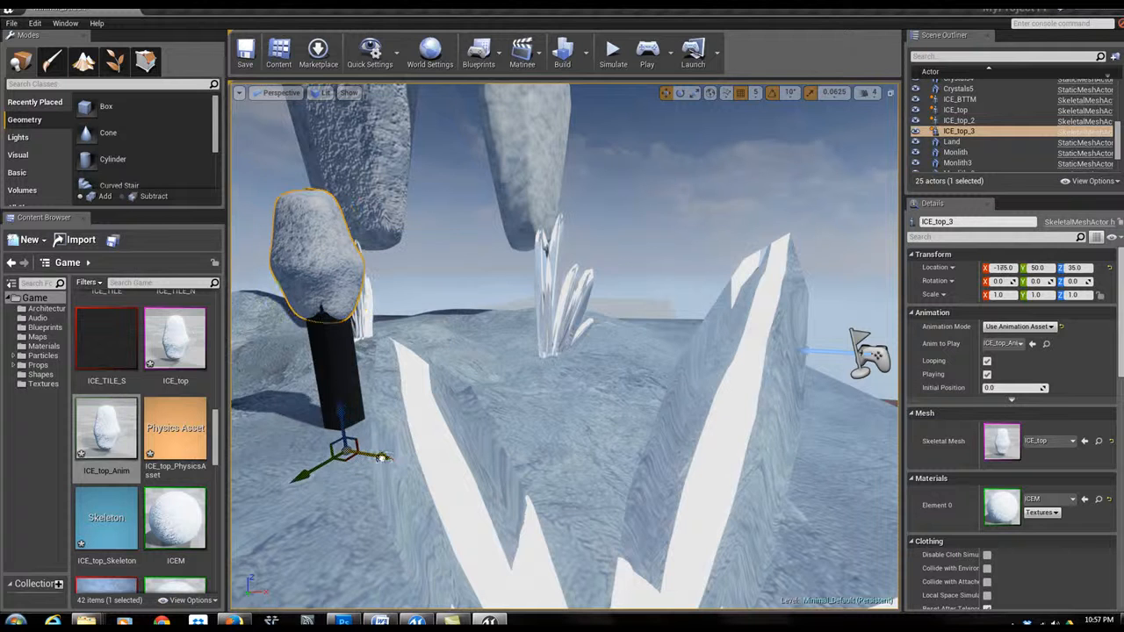
{"action": "left_click_drag", "start_coordinate": [340, 413], "coordinate": [316, 311]}
{"action": "left_click_drag", "start_coordinate": [499, 363], "coordinate": [496, 363]}
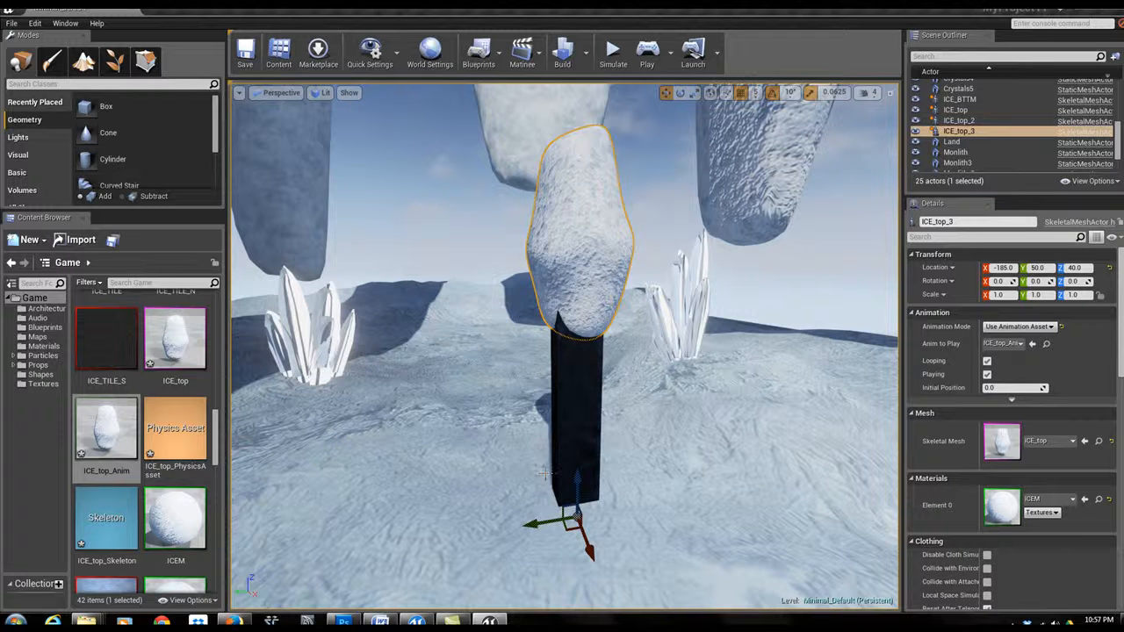
Step: Import the ICE_BTTM FBX file from the Props folder as a skeletal mesh with morph targets and animation
{"action": "left_click", "coordinate": [79, 240]}
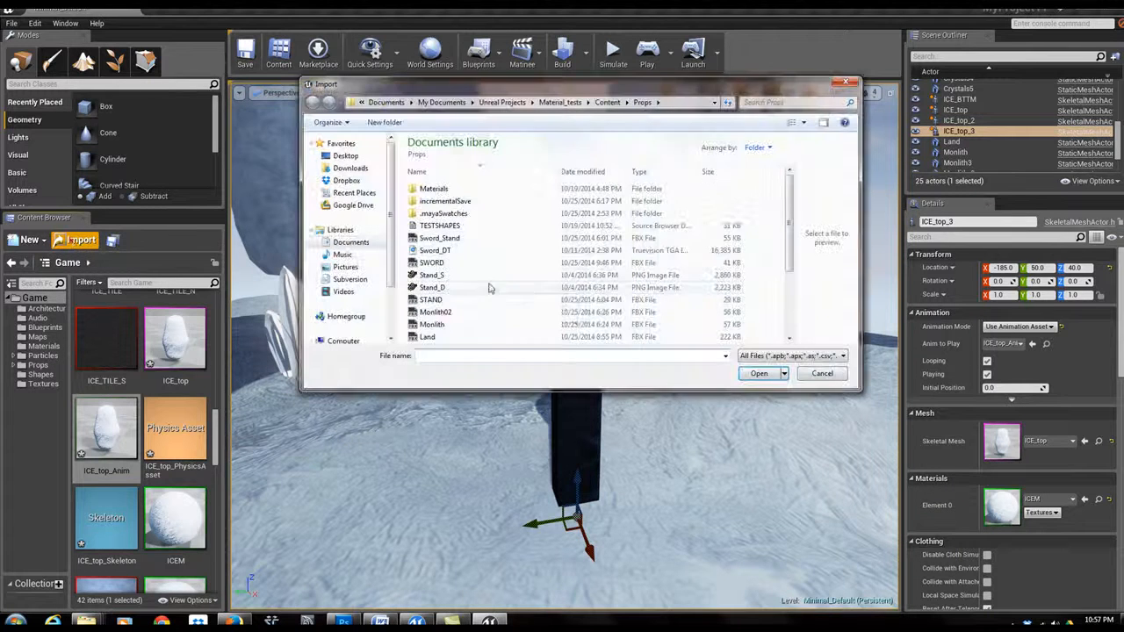
{"action": "left_click_drag", "start_coordinate": [787, 204], "coordinate": [797, 279]}
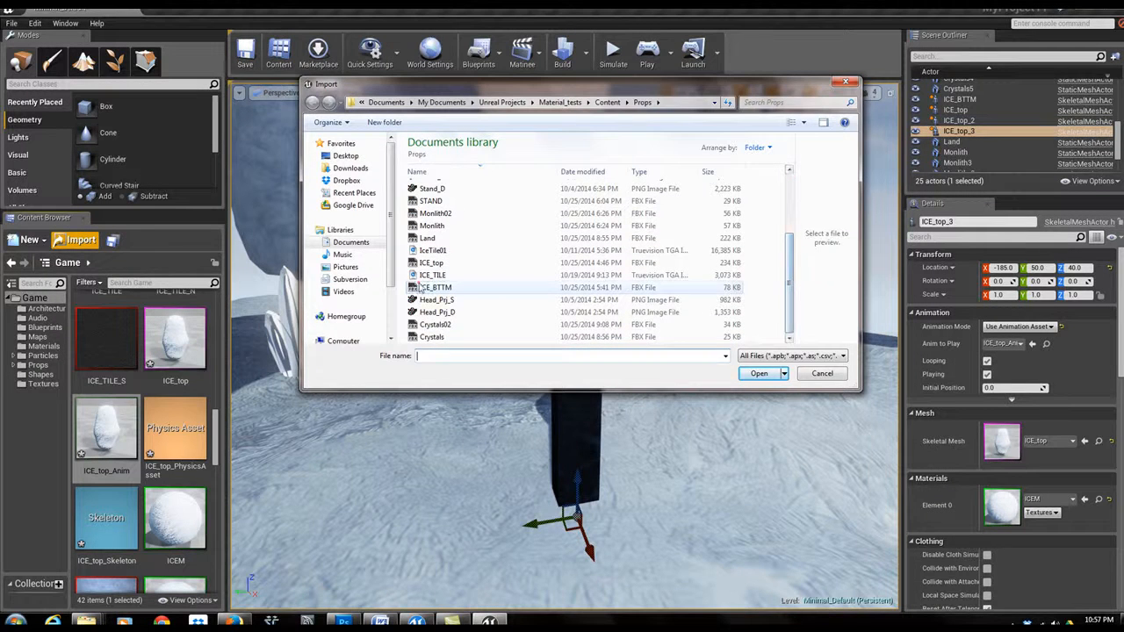
{"action": "left_click", "coordinate": [741, 287]}
{"action": "left_click", "coordinate": [755, 373]}
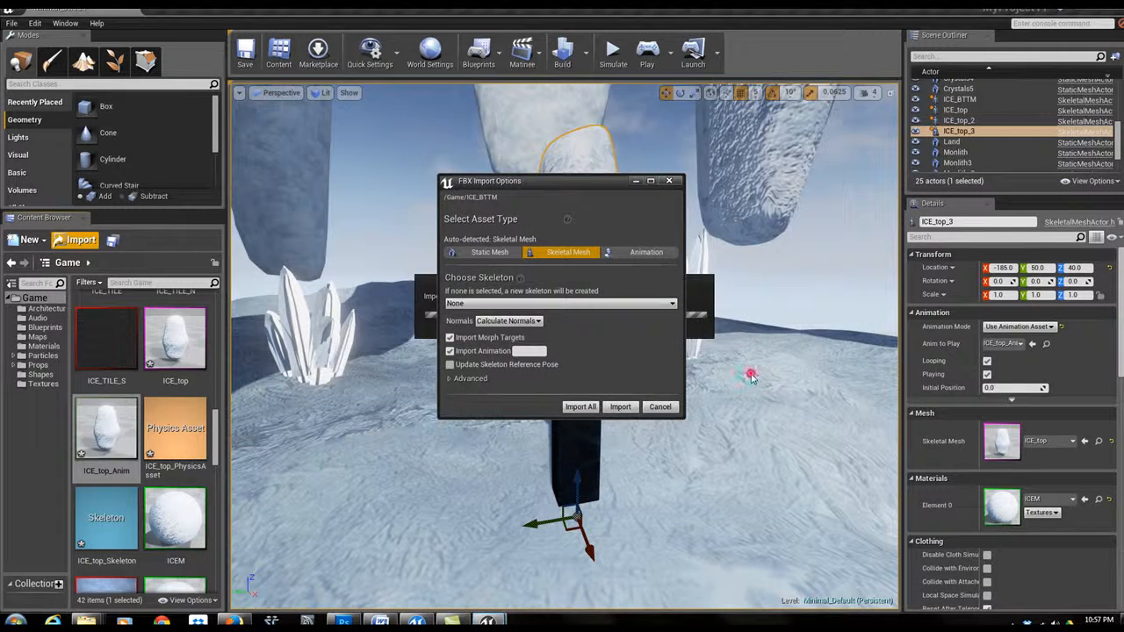
{"action": "left_click", "coordinate": [447, 378]}
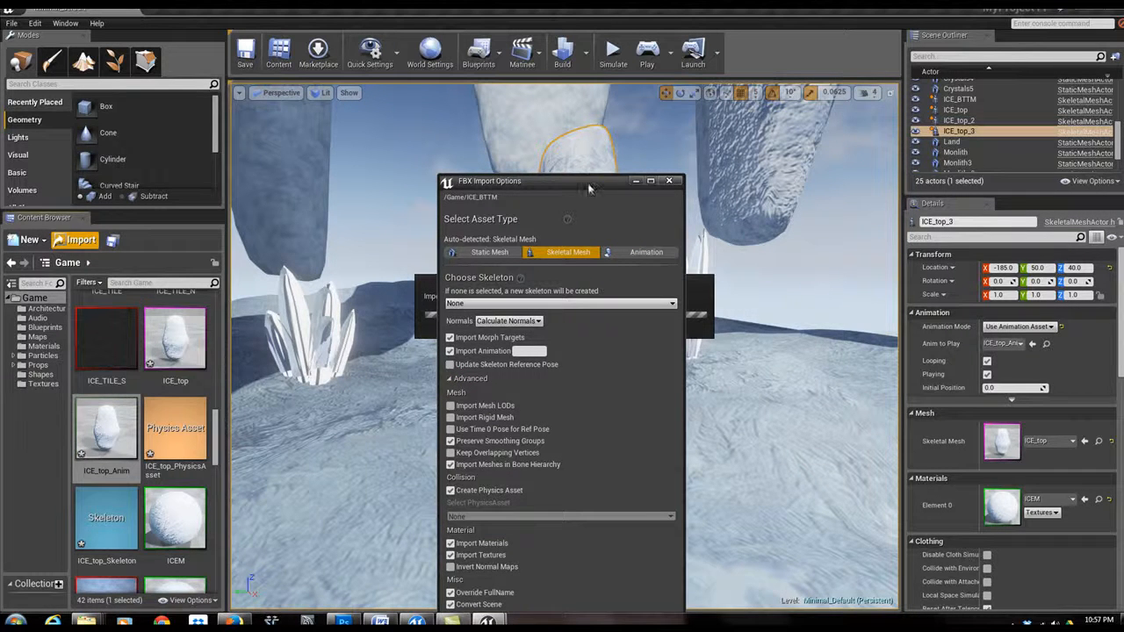
{"action": "left_click_drag", "start_coordinate": [591, 188], "coordinate": [546, 85]}
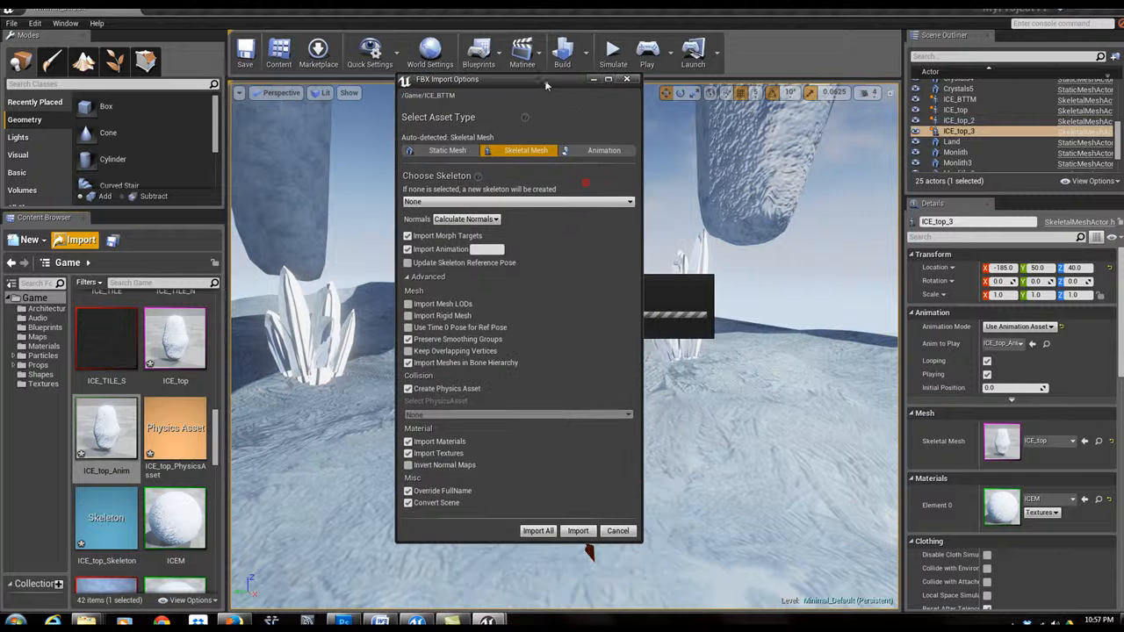
{"action": "left_click", "coordinate": [577, 531]}
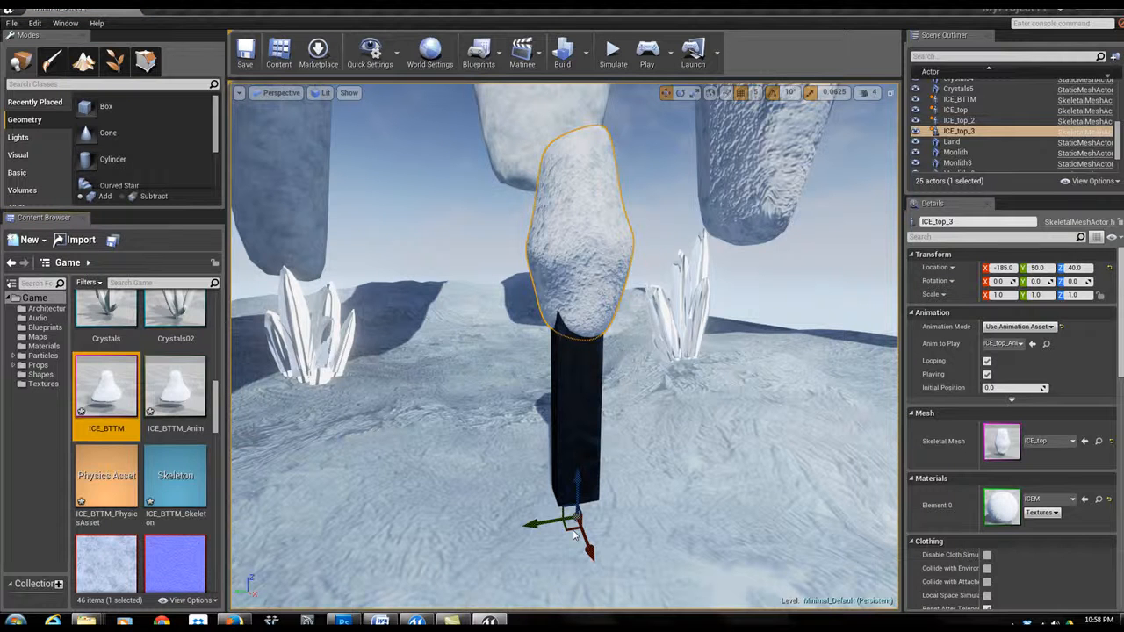
Step: Preview ICE_BTTM_Anim in its editor and place it in the level around the stand's base at X -185, Y 50, Z 75
{"action": "double_click", "coordinate": [174, 389]}
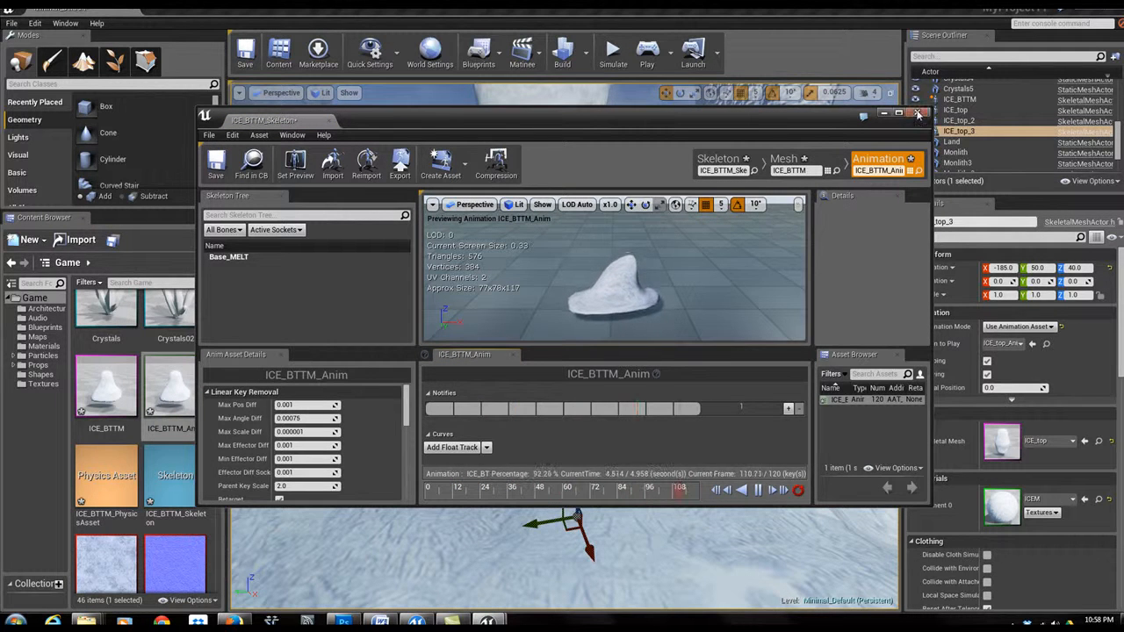
{"action": "left_click", "coordinate": [918, 115]}
{"action": "left_click_drag", "start_coordinate": [175, 386], "coordinate": [585, 417]}
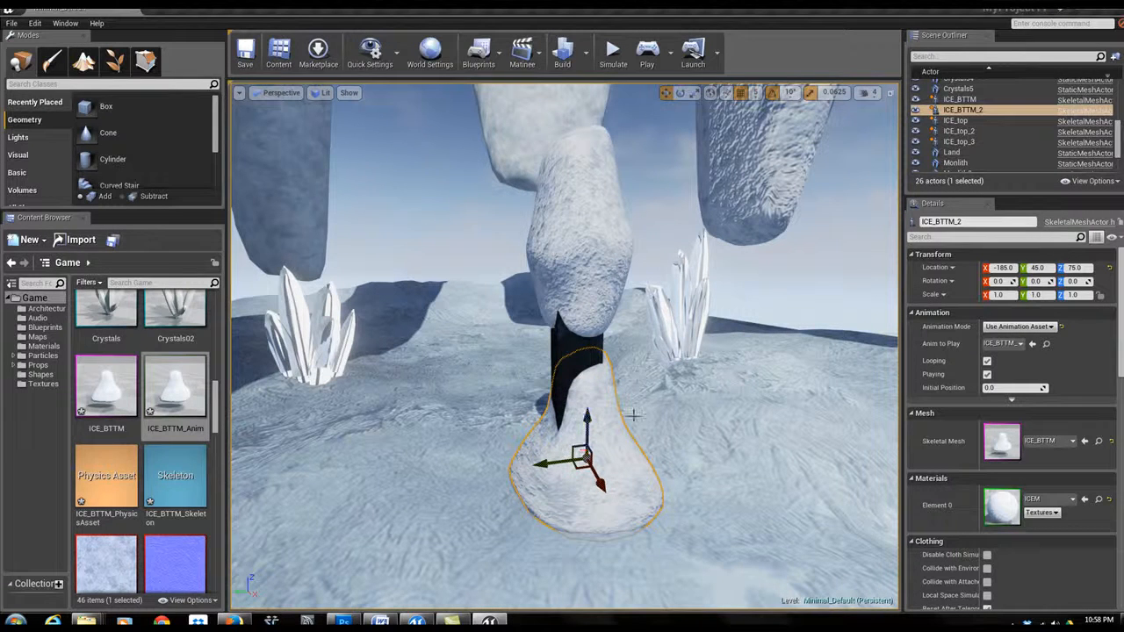
{"action": "mouse_move", "coordinate": [714, 418]}
{"action": "left_mouse_down"}
{"action": "mouse_move", "coordinate": [716, 393]}
{"action": "mouse_move", "coordinate": [729, 416]}
{"action": "left_mouse_up"}
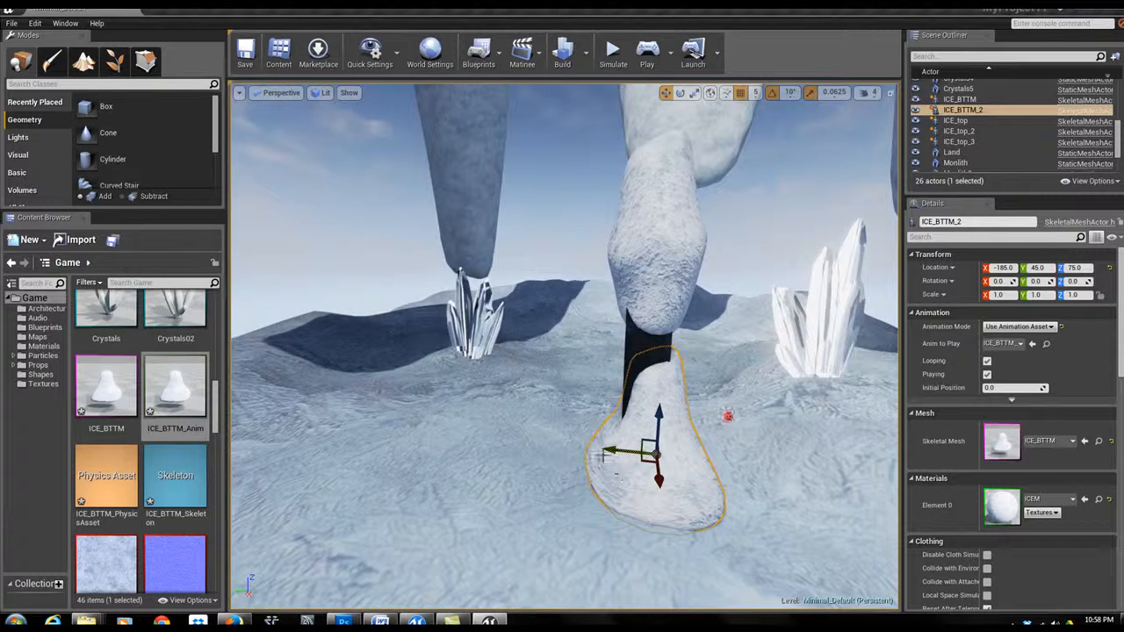
{"action": "left_click_drag", "start_coordinate": [608, 449], "coordinate": [598, 451]}
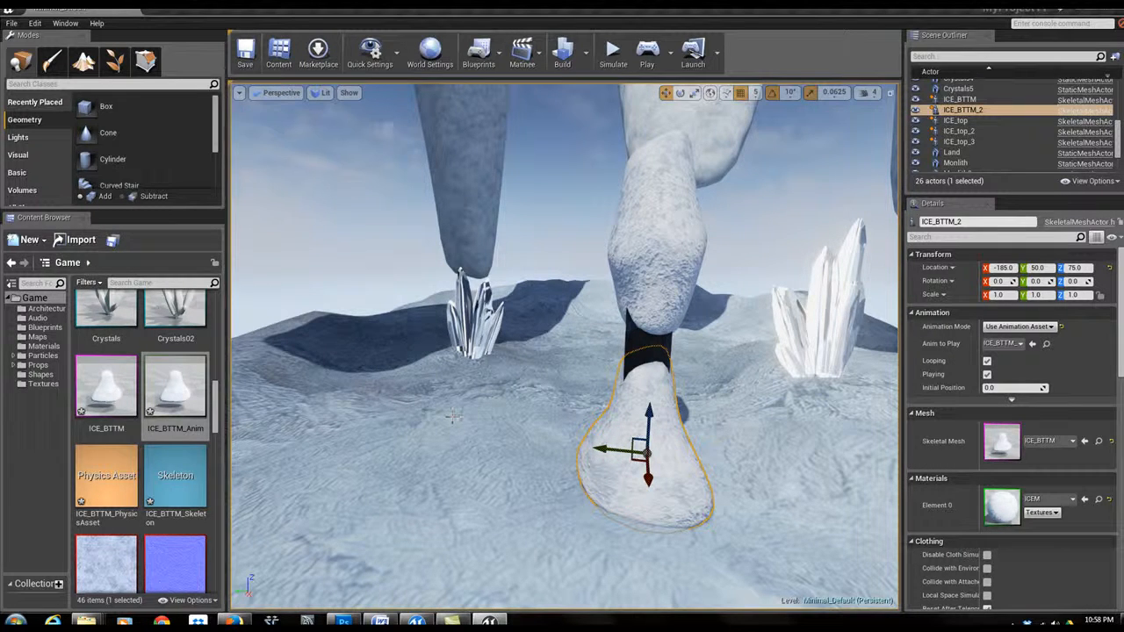
Step: Open ICE_top_Anim's mesh view and test morph target weights of about 0.74 for DTICE_MLT7, 0.33 for DTICE_MLT4 and 1.0 for DTICE_MLT1
{"action": "left_click_drag", "start_coordinate": [216, 406], "coordinate": [212, 447]}
{"action": "double_click", "coordinate": [107, 443]}
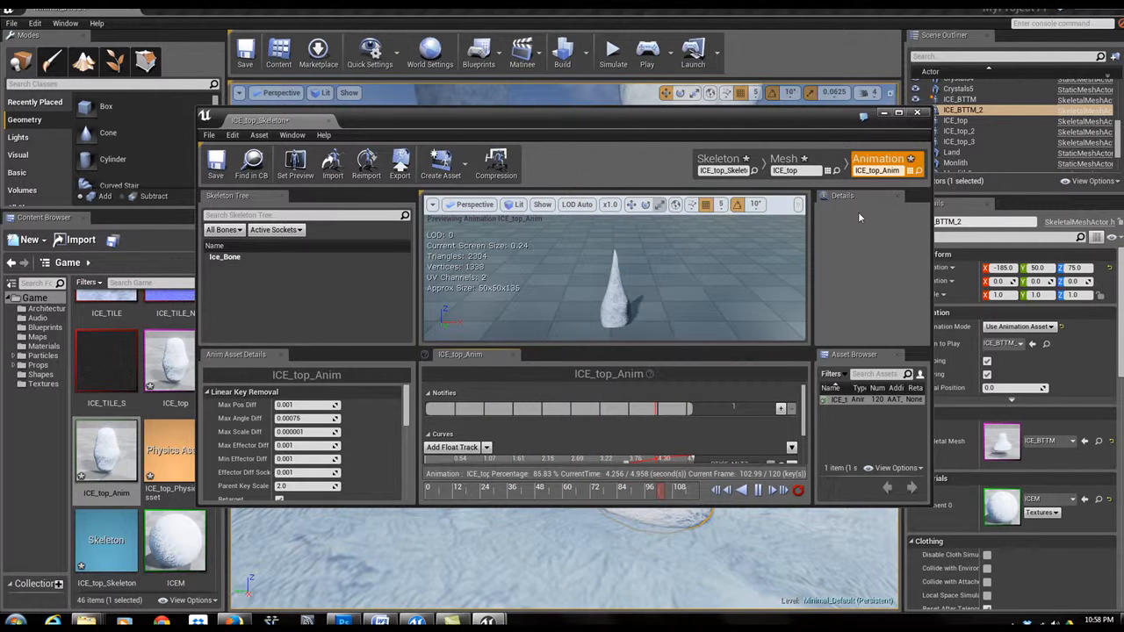
{"action": "left_click", "coordinate": [898, 113]}
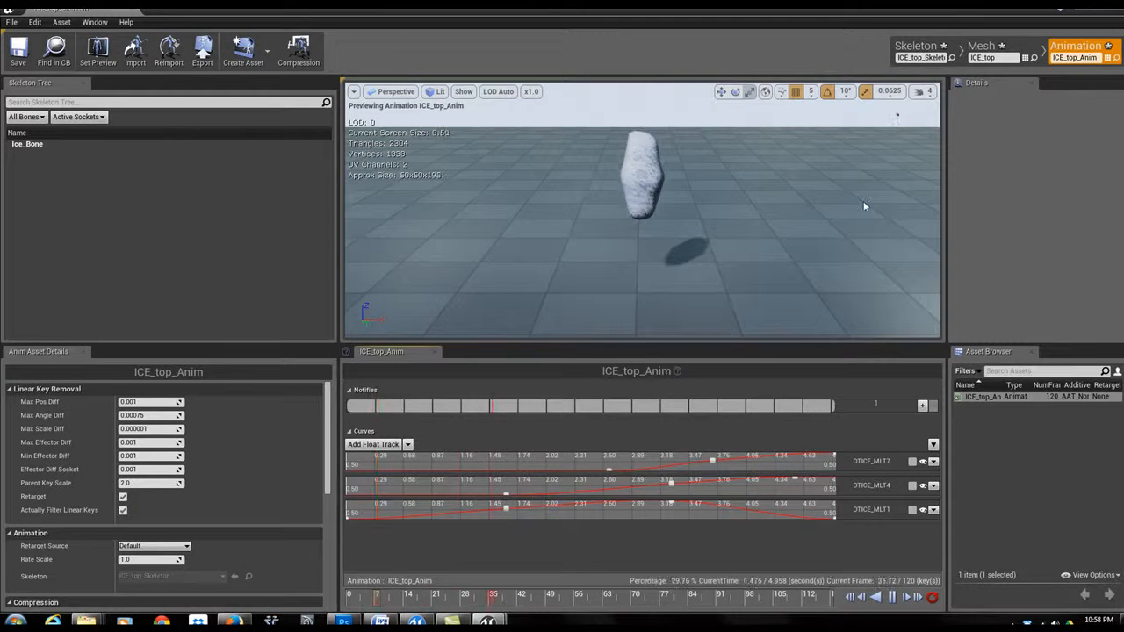
{"action": "left_click", "coordinate": [983, 53]}
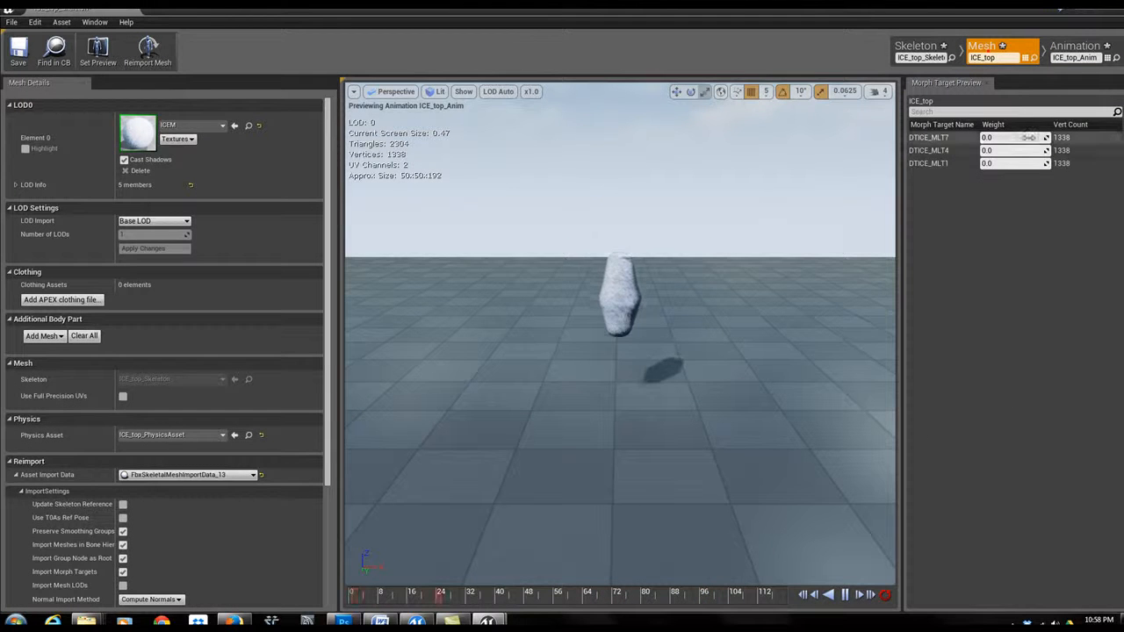
{"action": "left_click_drag", "start_coordinate": [1027, 138], "coordinate": [1045, 164]}
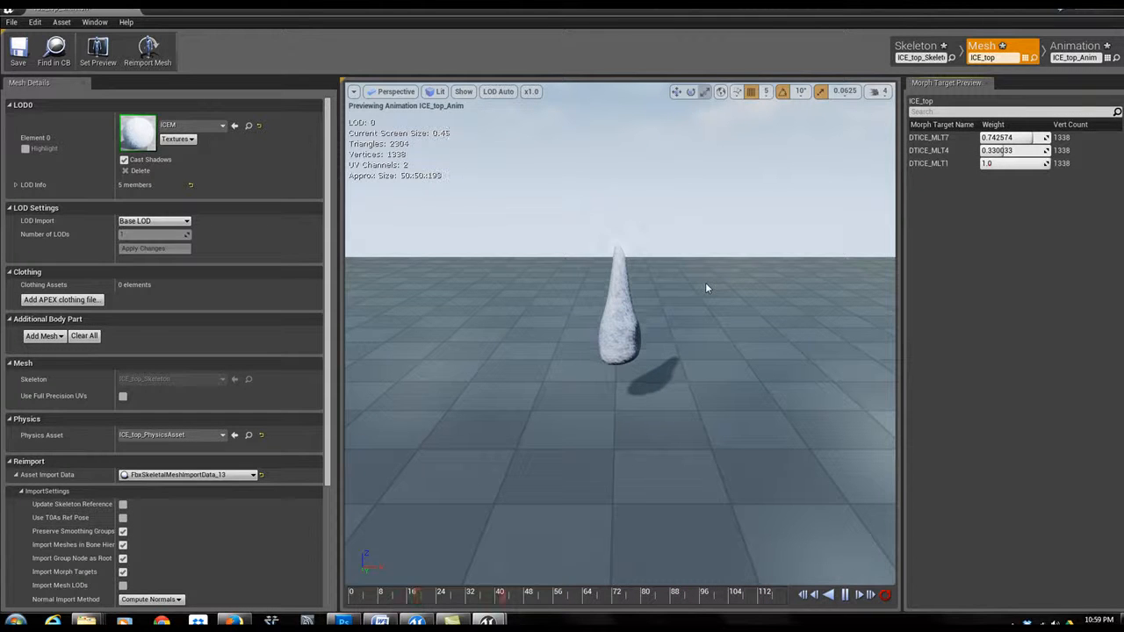
Step: Bring the DTICE_MLT7, DTICE_MLT4 and DTICE_MLT1 weights back to about 0 and switch to the ICE_top_Anim animation view
{"action": "left_click_drag", "start_coordinate": [1007, 167], "coordinate": [981, 150]}
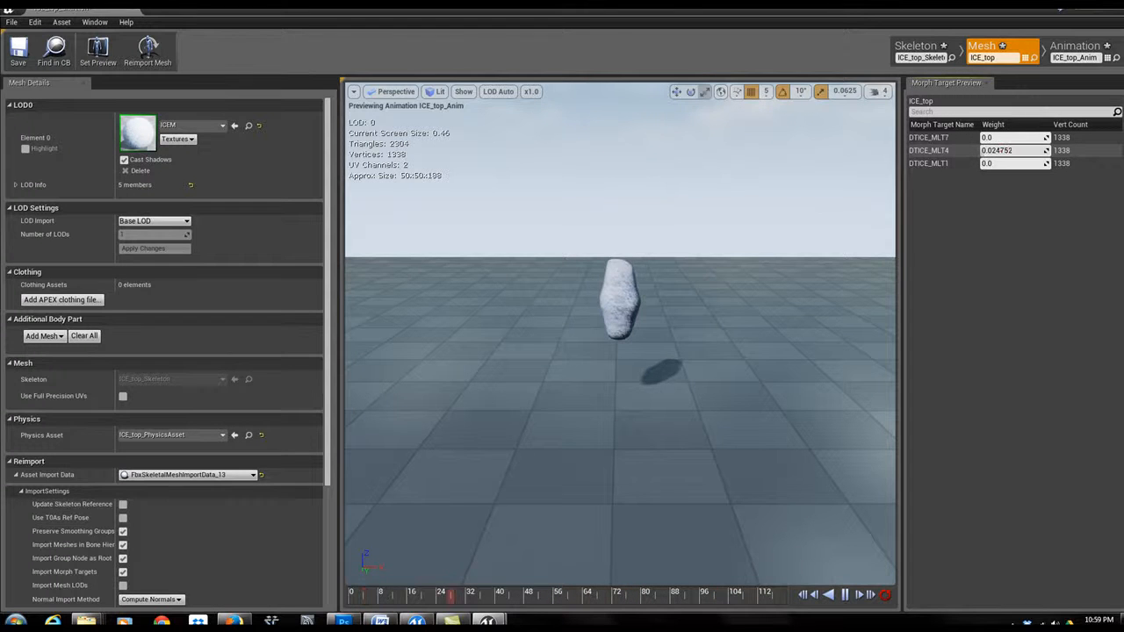
{"action": "left_click", "coordinate": [1063, 48]}
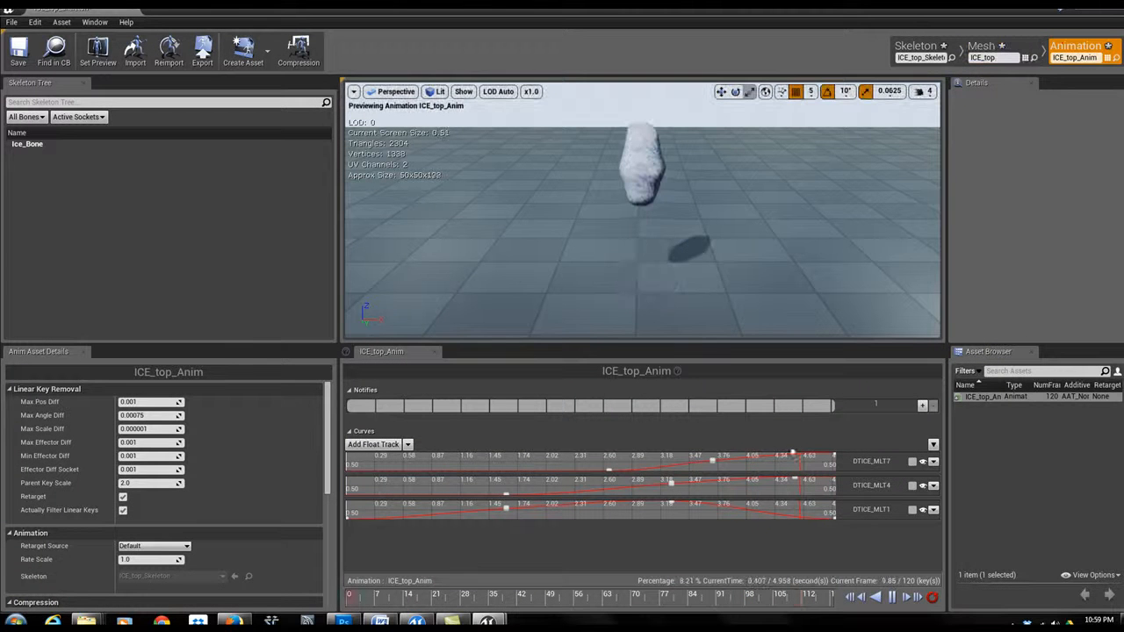
Step: Try hiding and showing all curve tracks of ICE_top_Anim, and expand the DTICE_MLT7 curve
{"action": "left_click", "coordinate": [408, 444]}
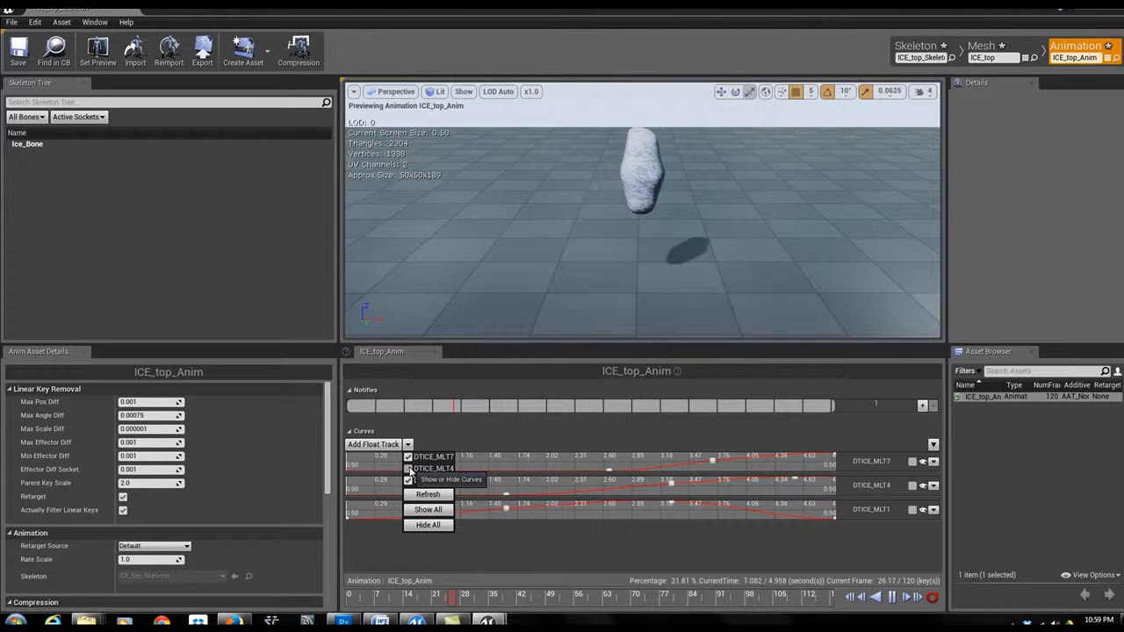
{"action": "left_click", "coordinate": [430, 525]}
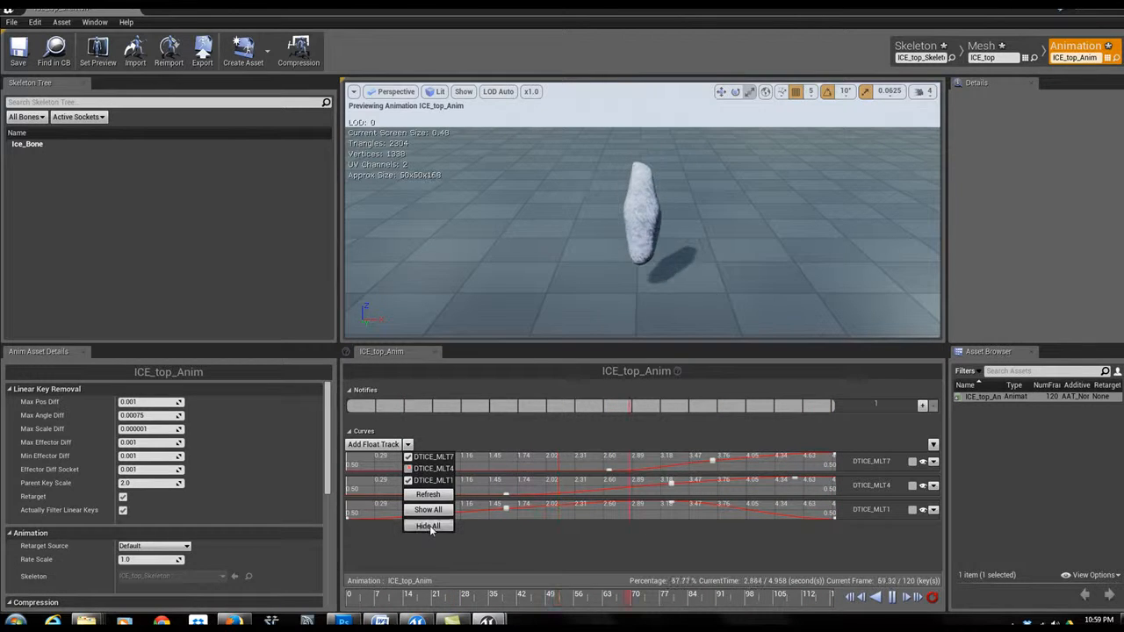
{"action": "left_click", "coordinate": [429, 510]}
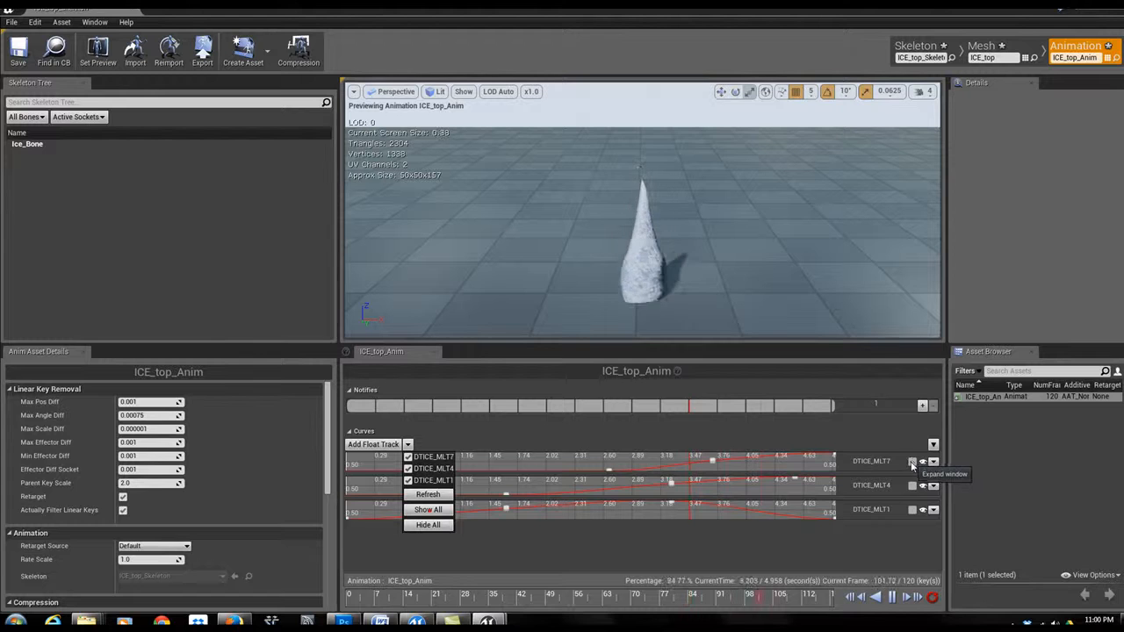
{"action": "left_click", "coordinate": [912, 463]}
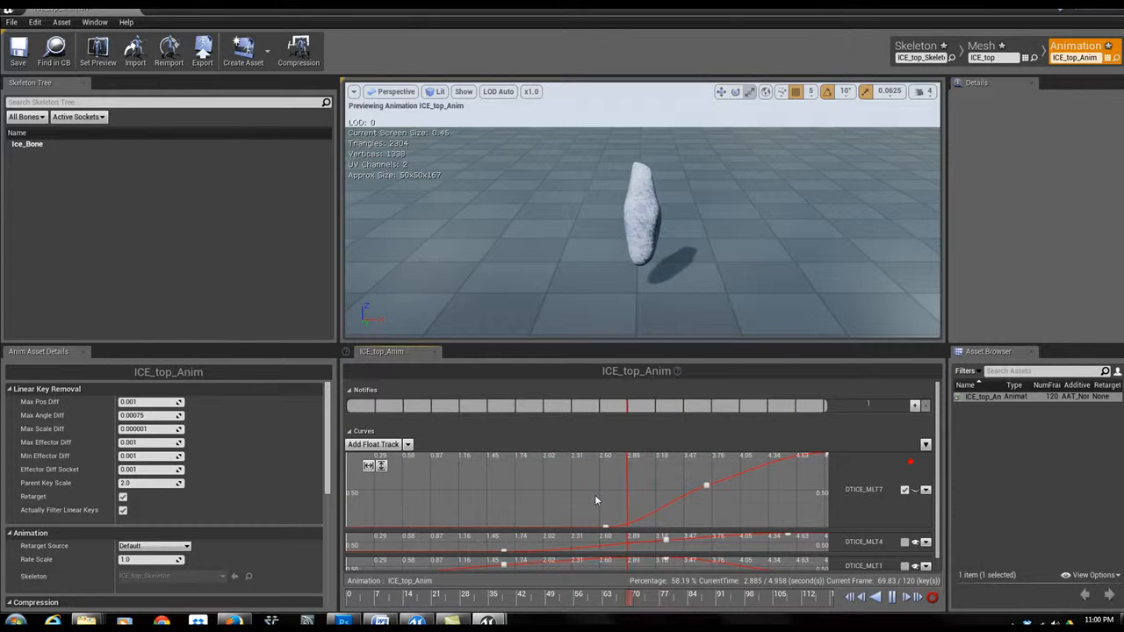
Step: Try reshaping the DTICE_MLT7 curve: raise its 2.63 s key to about 0.41, move the next key to about 4.08 s and 0.22, and tilt their tangents
{"action": "left_click_drag", "start_coordinate": [606, 528], "coordinate": [603, 499]}
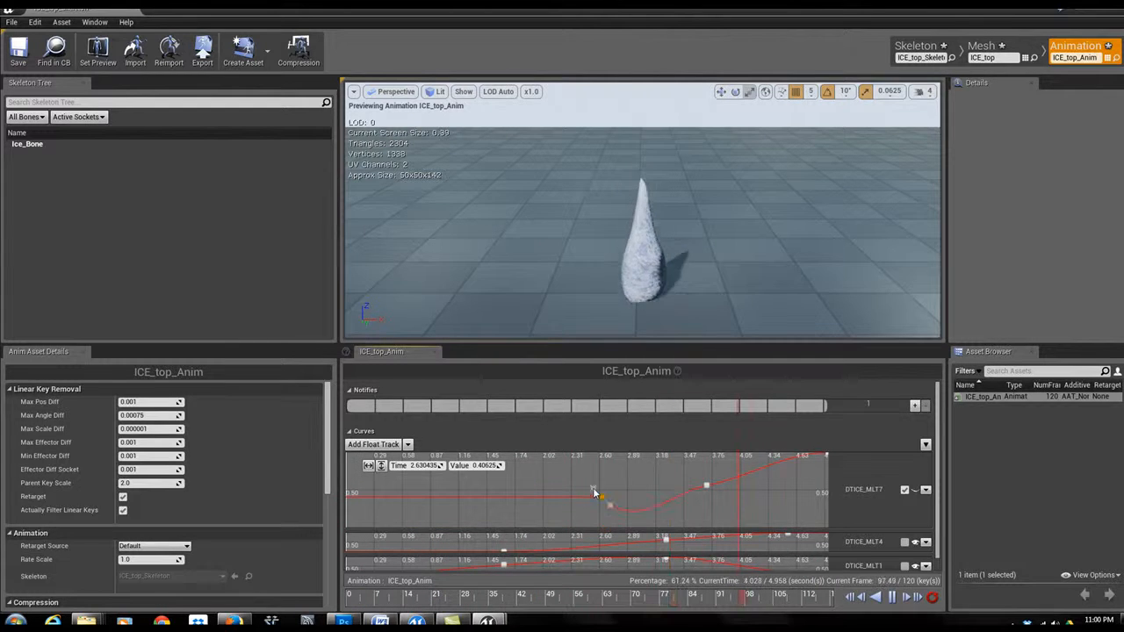
{"action": "left_click_drag", "start_coordinate": [594, 499], "coordinate": [593, 518]}
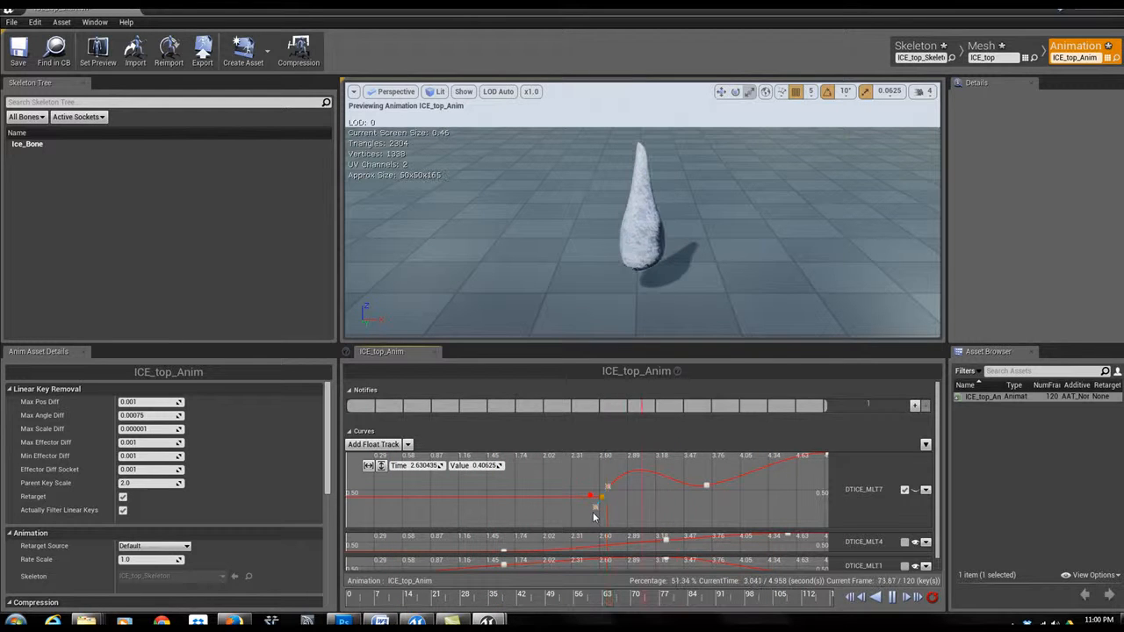
{"action": "left_click", "coordinate": [707, 486]}
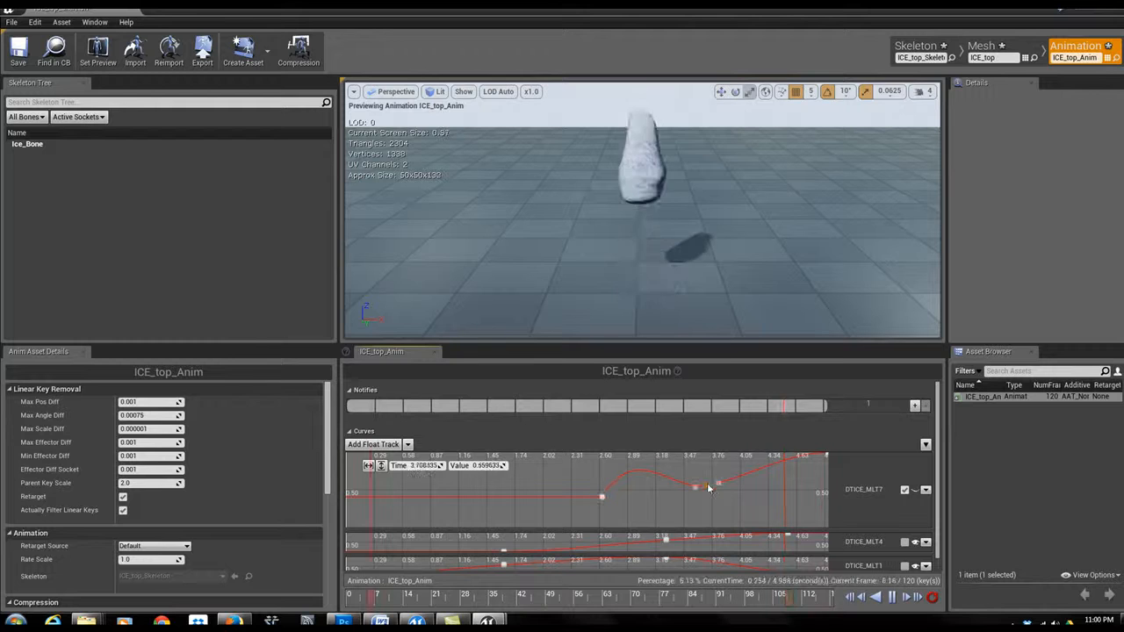
{"action": "left_click_drag", "start_coordinate": [710, 488], "coordinate": [753, 510]}
{"action": "left_click", "coordinate": [747, 496]}
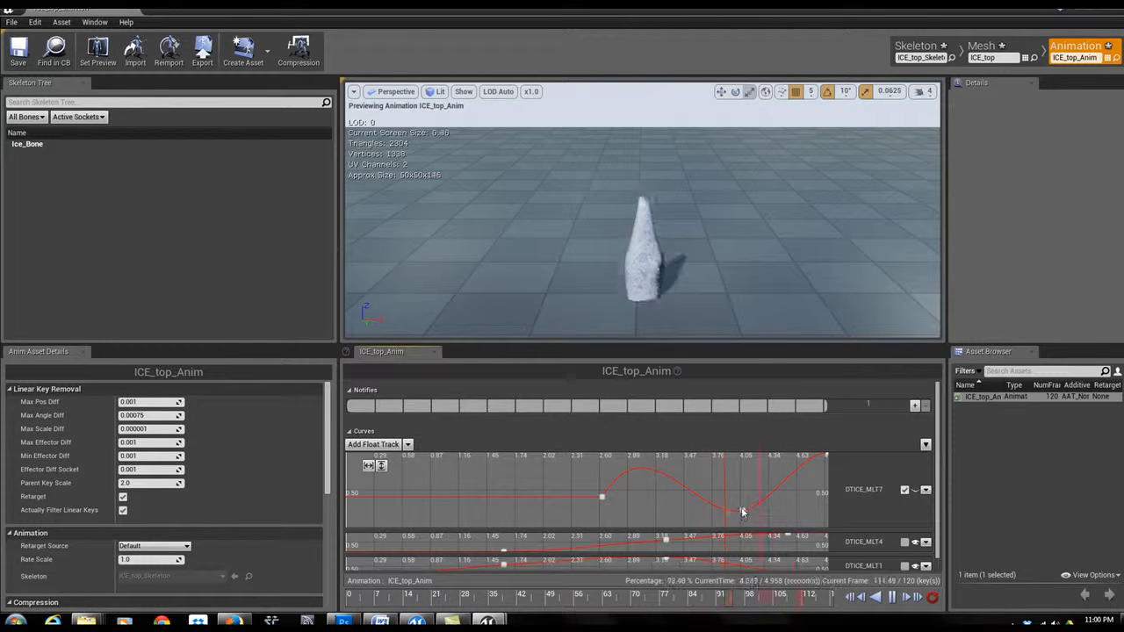
{"action": "left_click", "coordinate": [742, 510]}
{"action": "left_click_drag", "start_coordinate": [734, 498], "coordinate": [739, 497]}
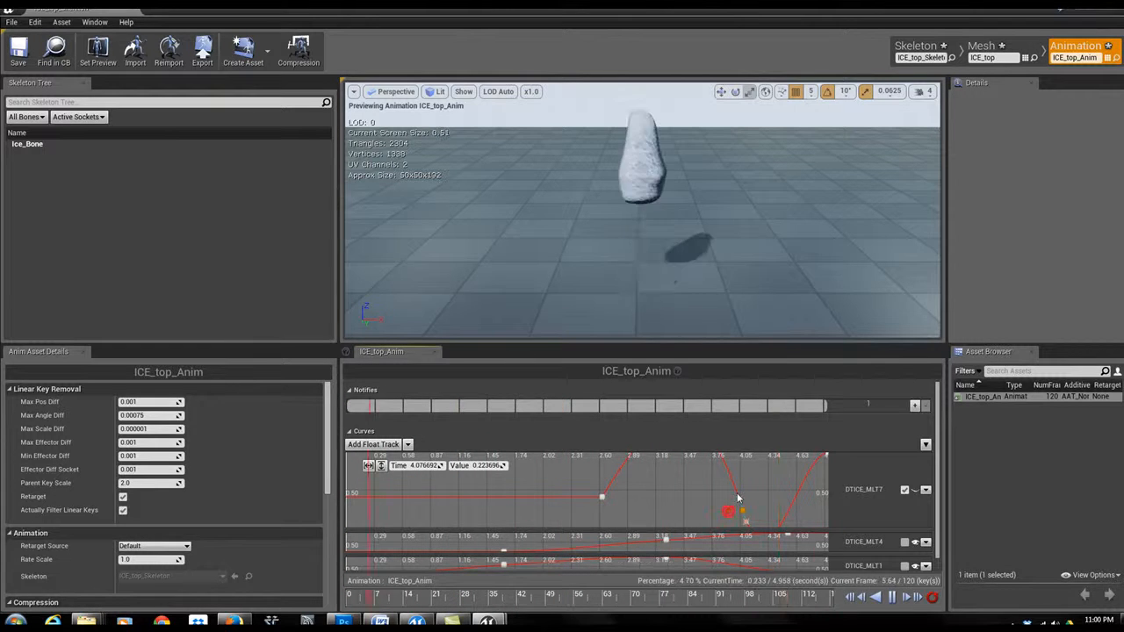
{"action": "left_click", "coordinate": [690, 499]}
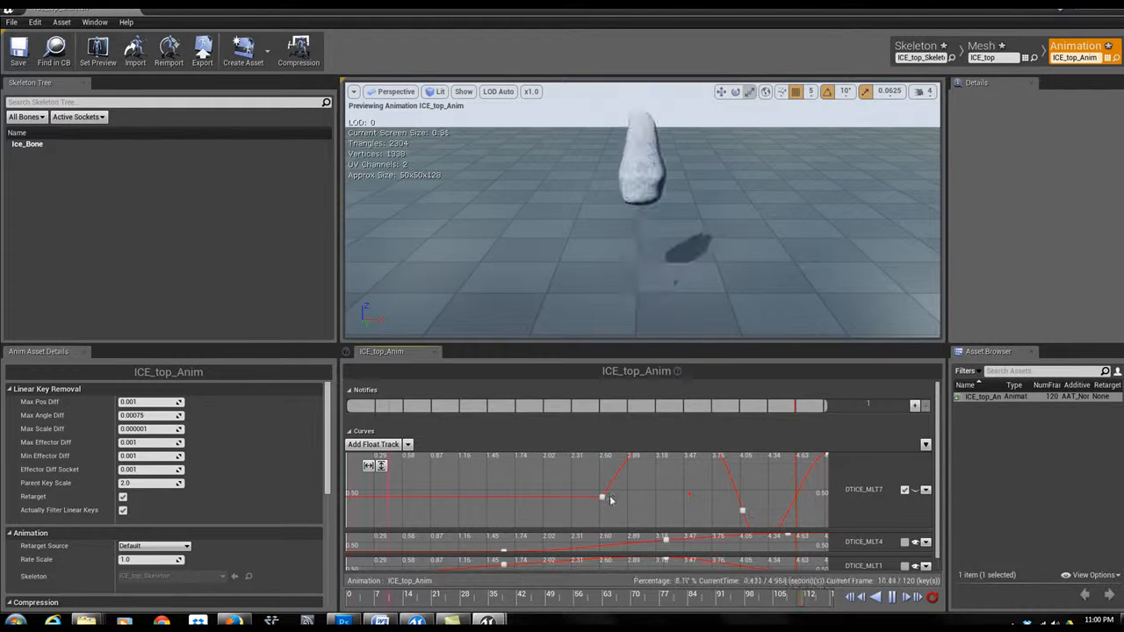
Step: Enlarge the curve area, toggle the DTICE_MLT4 track between expanded and collapsed, and leave the DTICE_MLT1 track expanded
{"action": "left_click", "coordinate": [915, 545]}
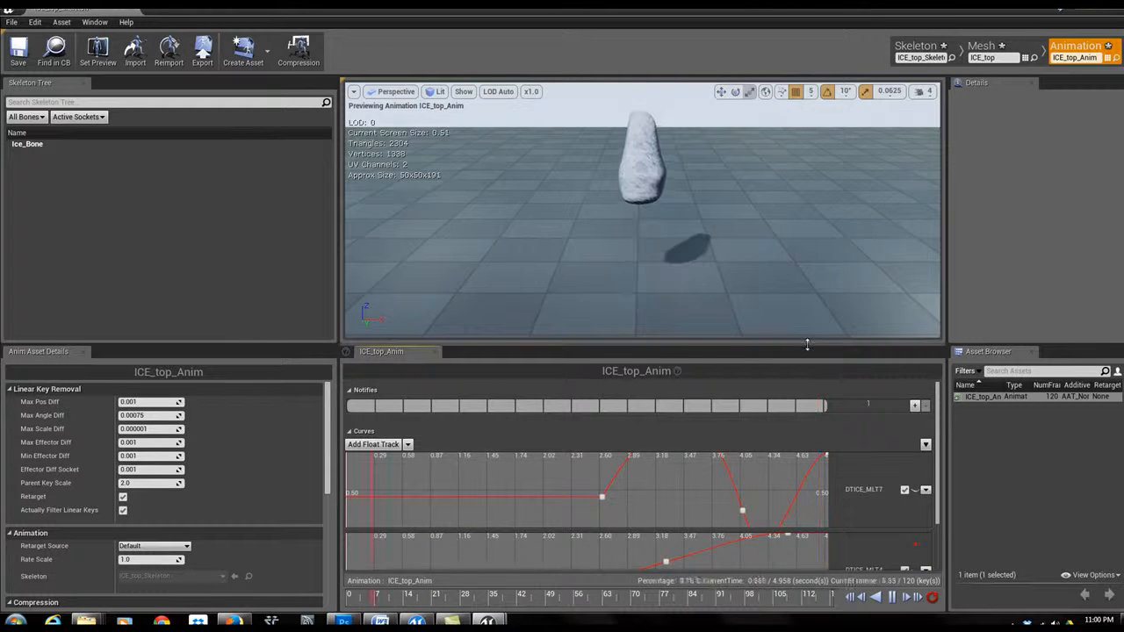
{"action": "left_click_drag", "start_coordinate": [776, 344], "coordinate": [772, 195]}
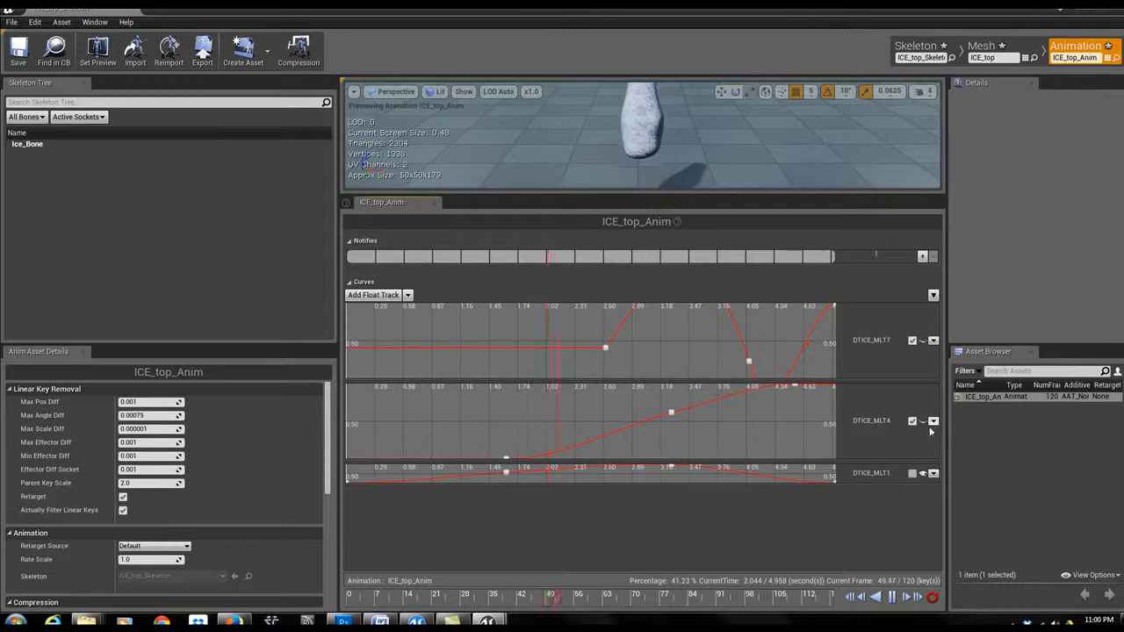
{"action": "left_click", "coordinate": [912, 423]}
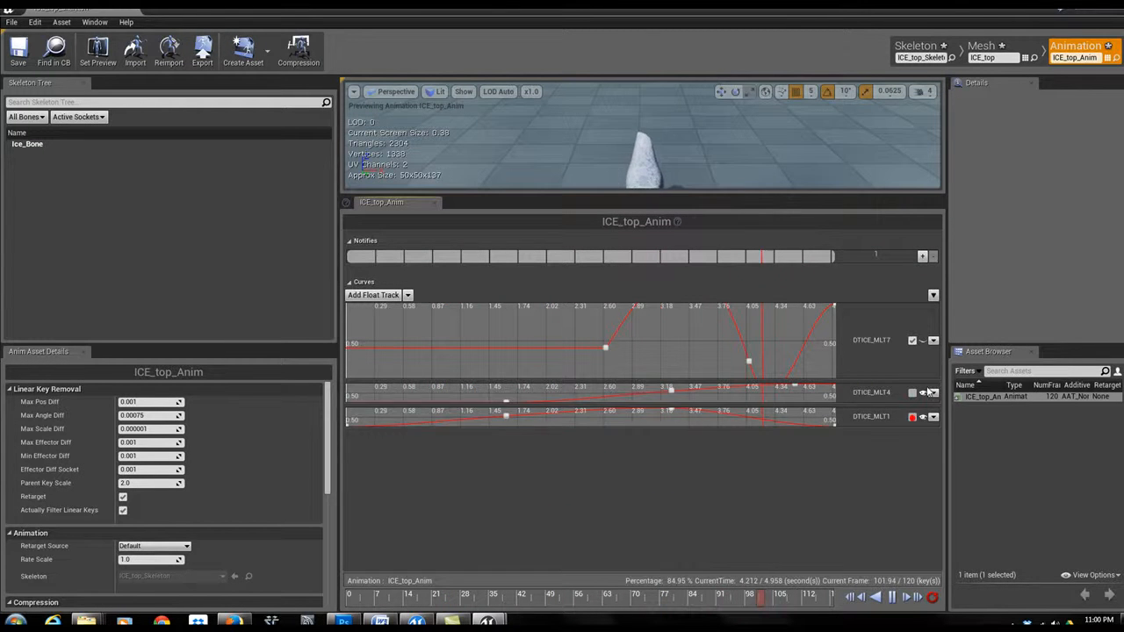
{"action": "left_click", "coordinate": [914, 395]}
{"action": "left_click", "coordinate": [918, 474]}
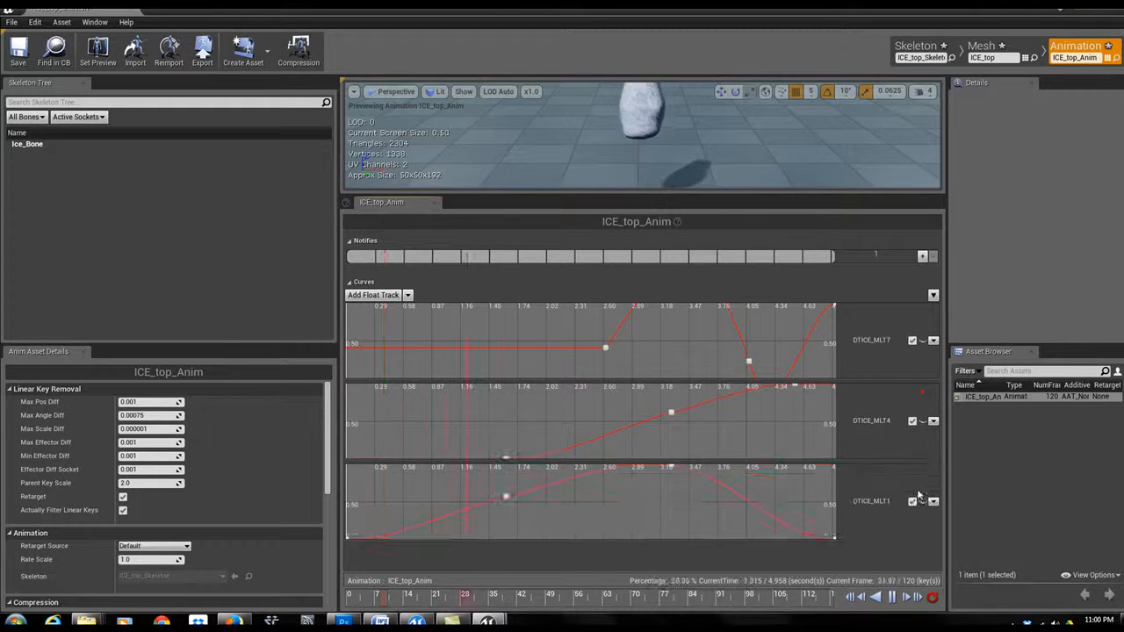
{"action": "left_click", "coordinate": [919, 420]}
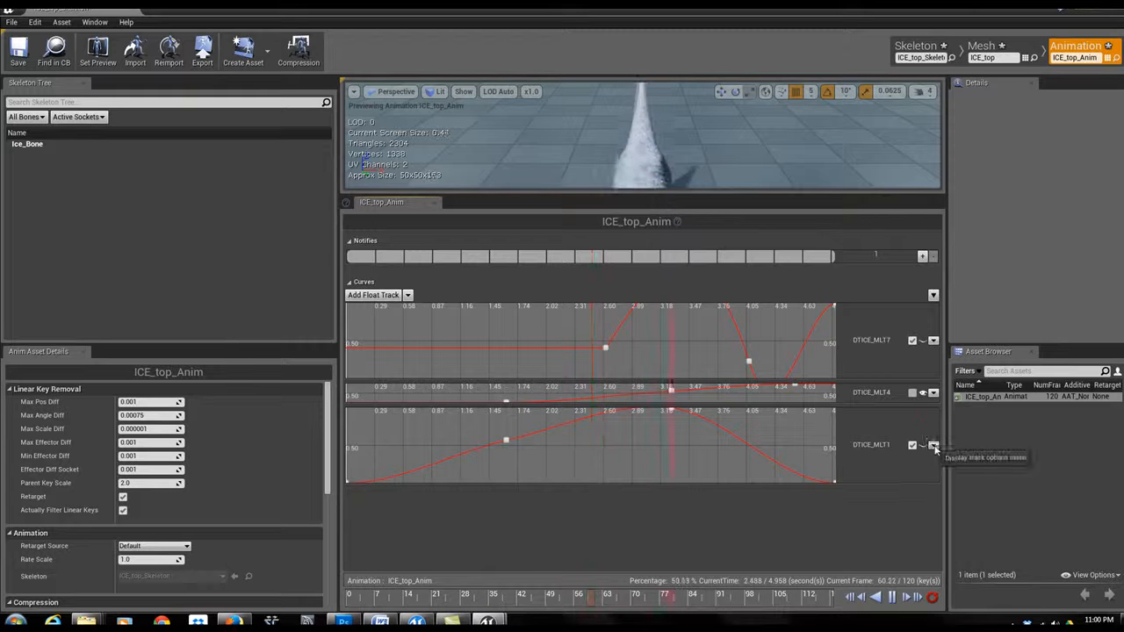
Step: Examine the Morph Curve and Material Curve options of the DTICE_MLT1 track, and pause the animation playback
{"action": "left_click", "coordinate": [933, 445]}
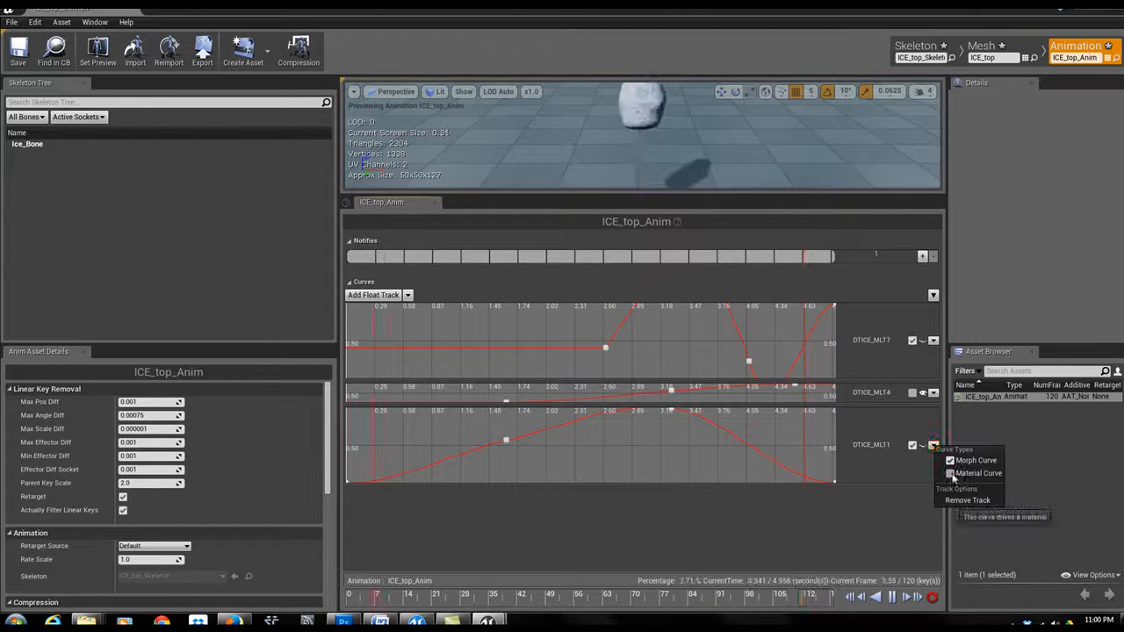
{"action": "left_click", "coordinate": [951, 475]}
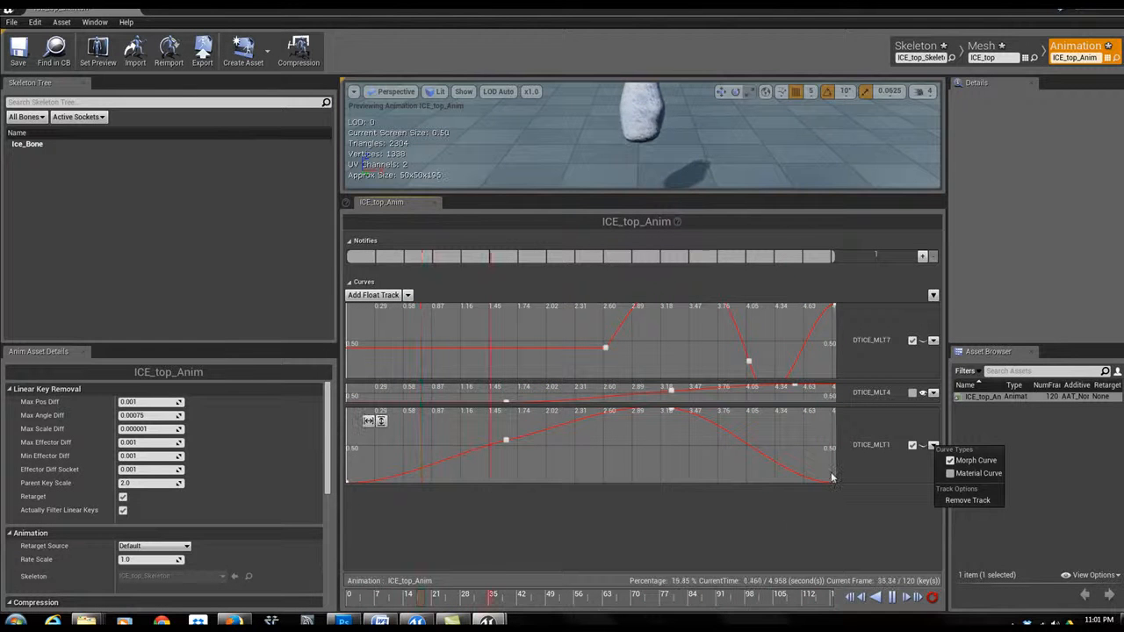
{"action": "left_click", "coordinate": [895, 598]}
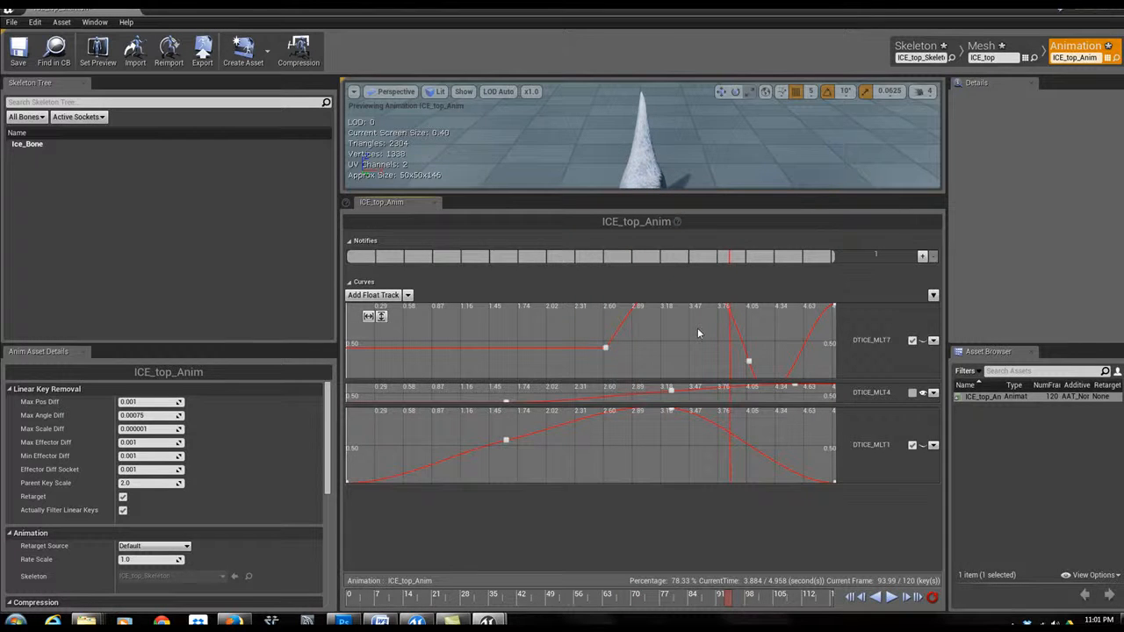
Step: Undo the key and tangent edits made to the DTICE_MLT7 curve
{"action": "key", "text": "ctrl+z"}
{"action": "key", "text": "ctrl+z"}
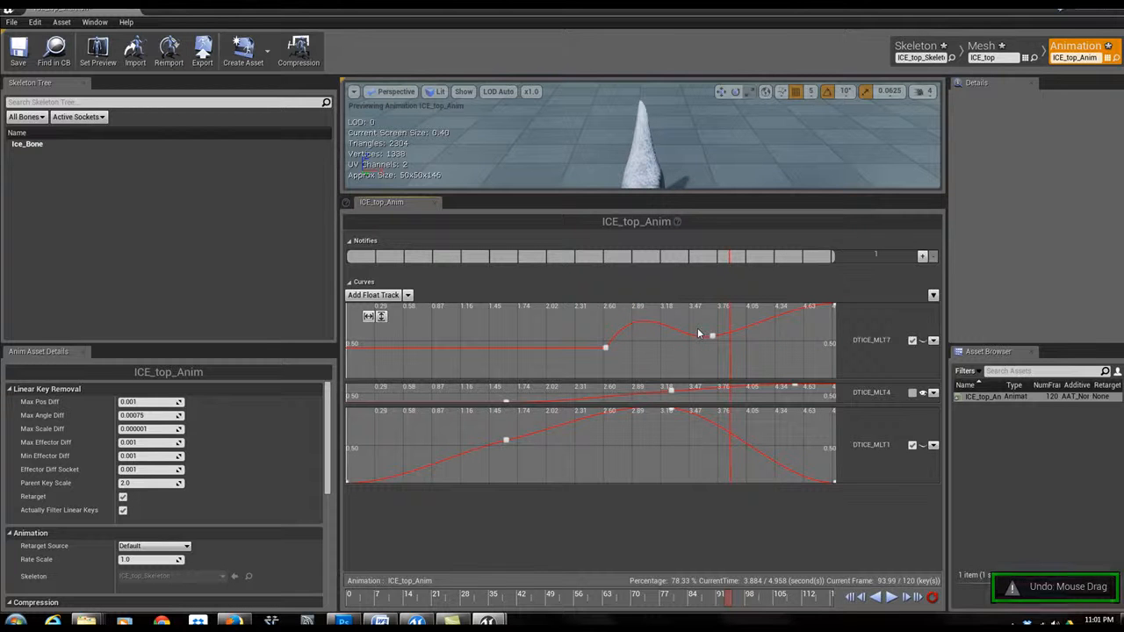
{"action": "key", "text": "ctrl+z"}
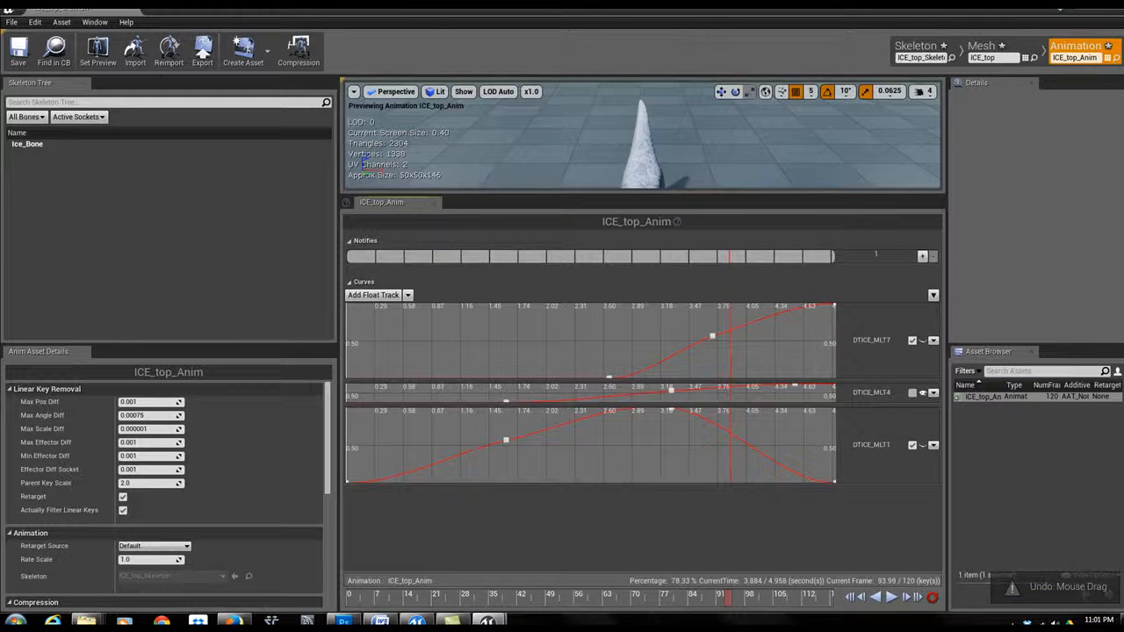
Step: Move the ICE_top_Anim editor window aside to uncover the level editor
{"action": "left_click_drag", "start_coordinate": [964, 7], "coordinate": [586, 182]}
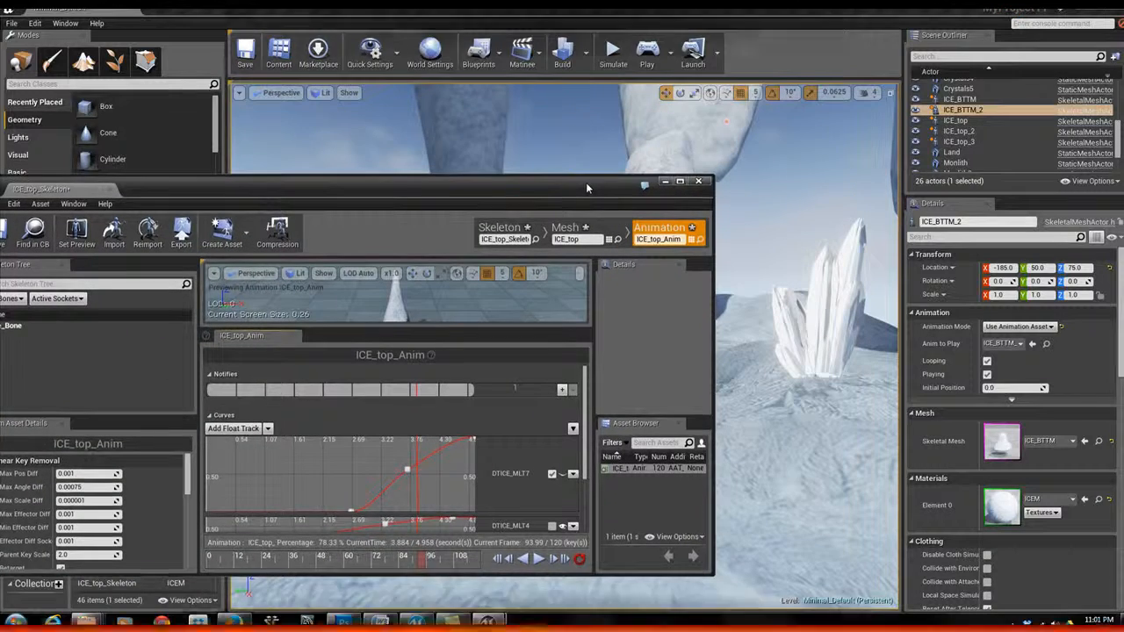